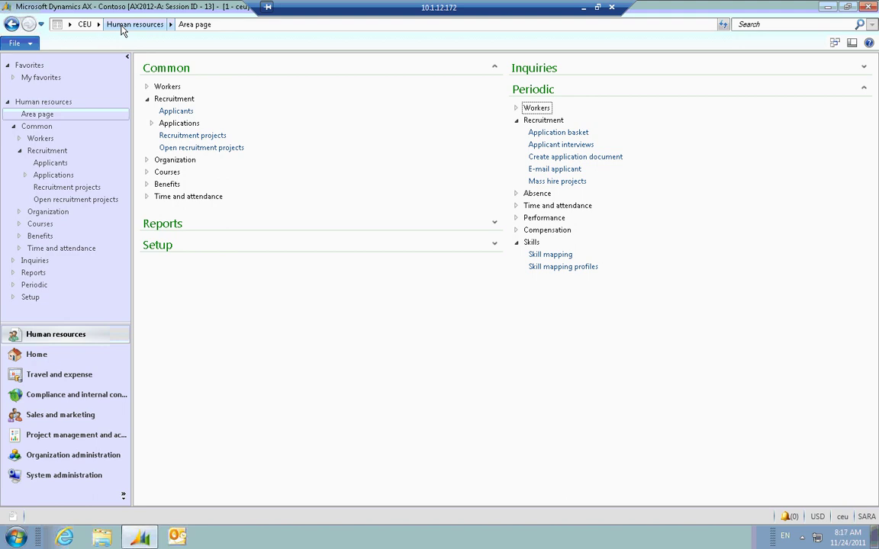
{"action": "left_click", "coordinate": [168, 87]}
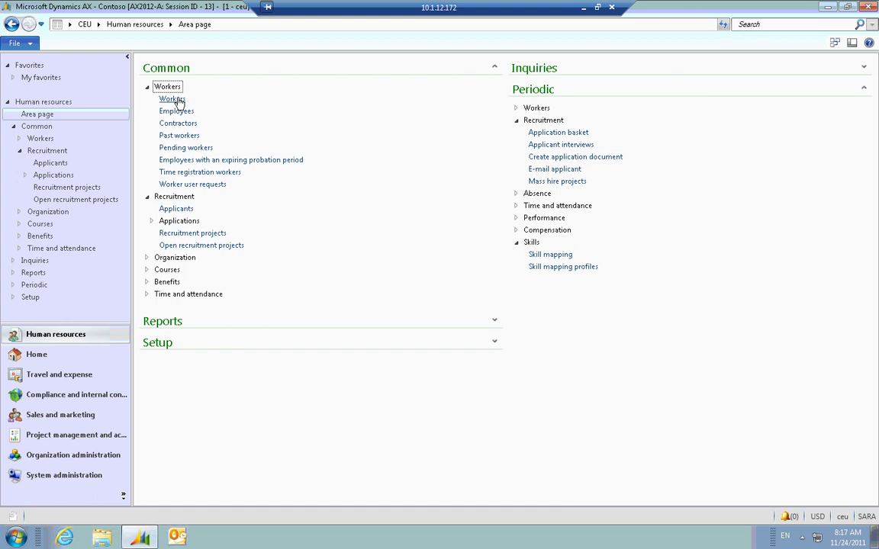
{"action": "left_click", "coordinate": [172, 98]}
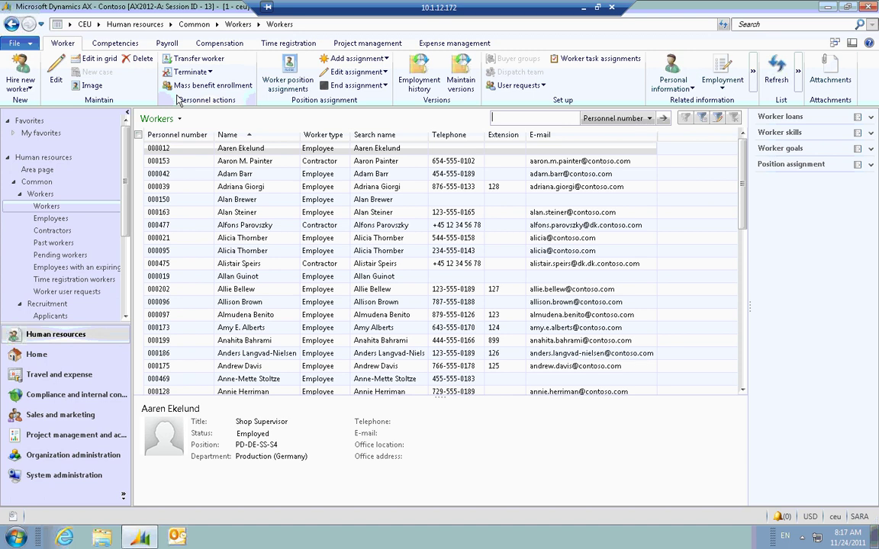
{"action": "left_click", "coordinate": [156, 23]}
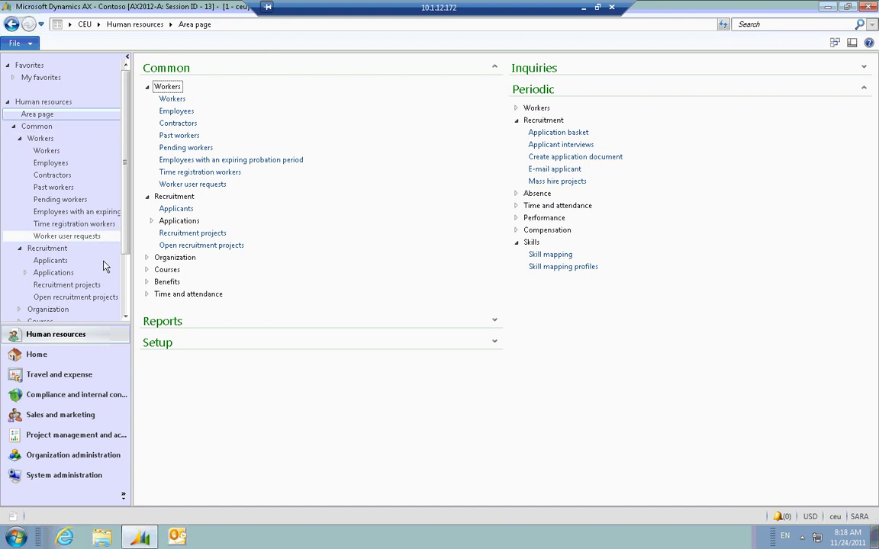
Step: Select the Customer service assistant recruitment project and set its Application details filter to All
{"action": "left_click", "coordinate": [88, 284]}
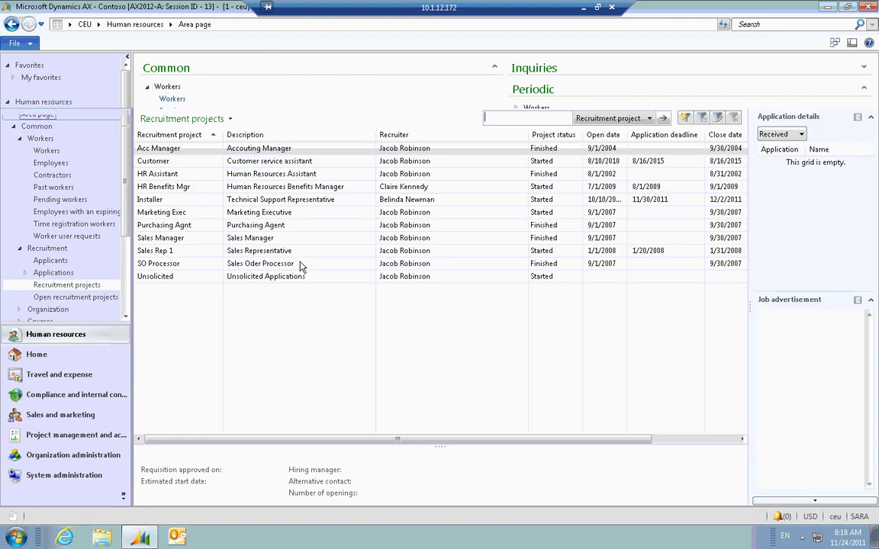
{"action": "left_click", "coordinate": [207, 163]}
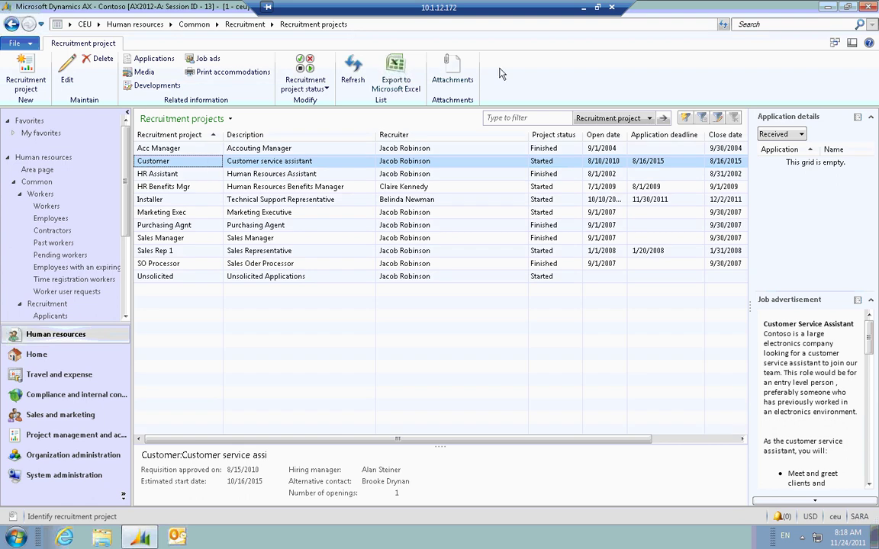
{"action": "left_click", "coordinate": [769, 136]}
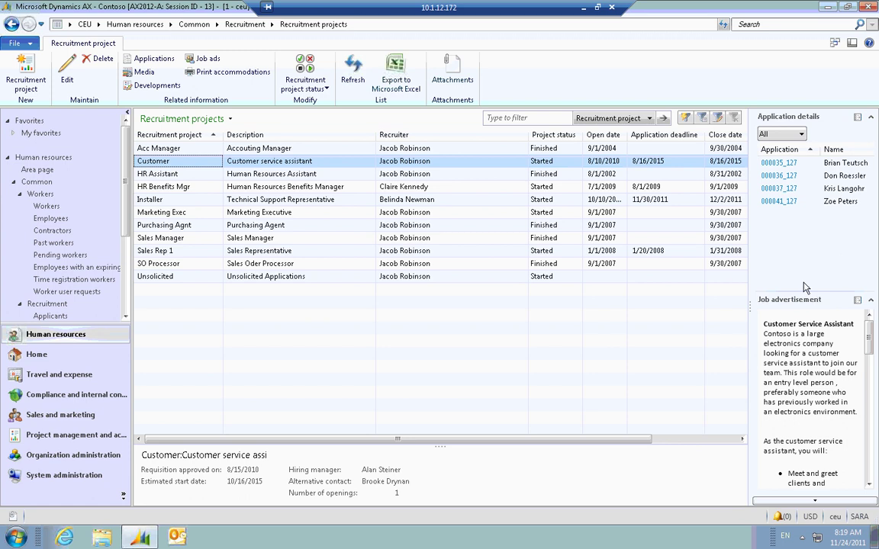
{"action": "left_click", "coordinate": [167, 164]}
Step: Open the Customer project's details and review its linked job 01017 Customer Service Rep
{"action": "double_click", "coordinate": [169, 164]}
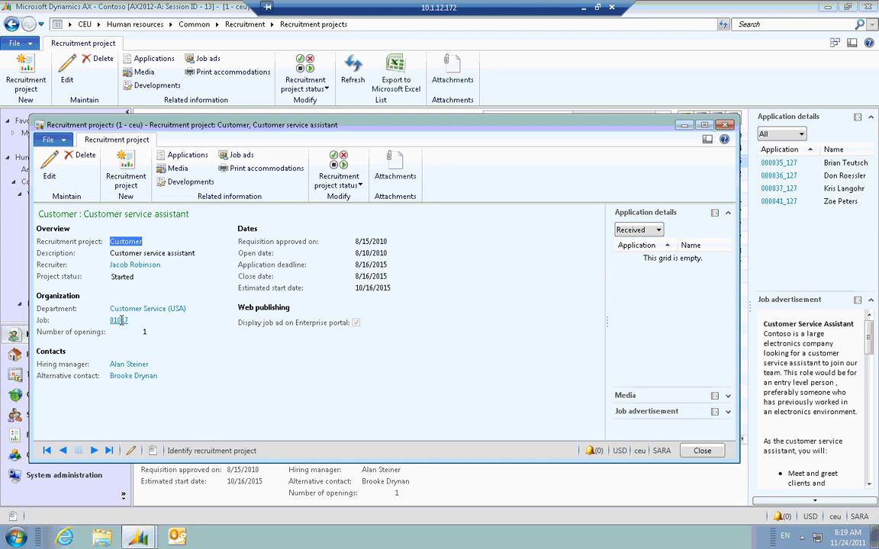
{"action": "left_click", "coordinate": [119, 320]}
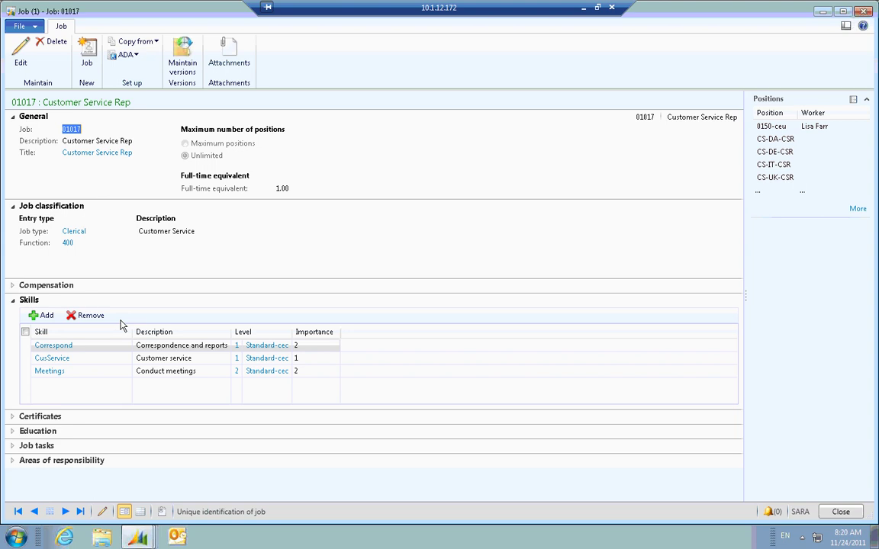
{"action": "mouse_move", "coordinate": [384, 357]}
{"action": "key", "text": "Escape"}
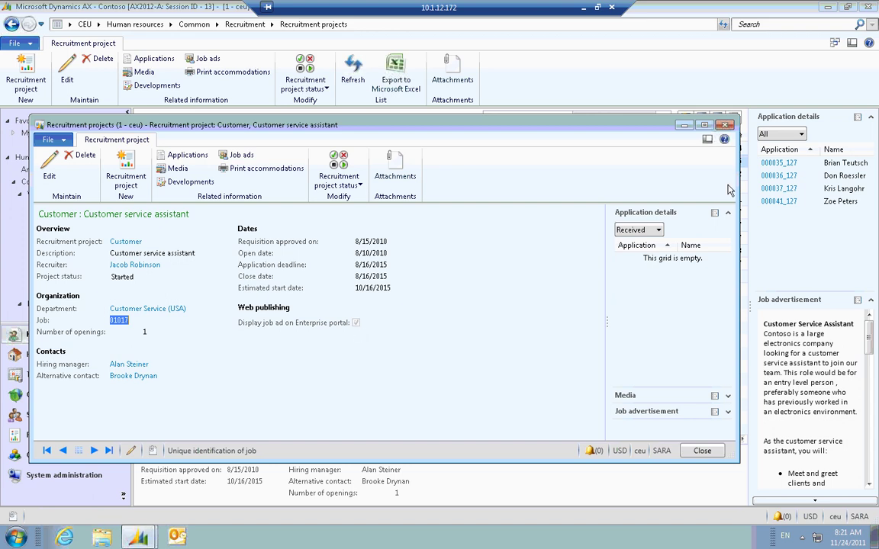
{"action": "left_click", "coordinate": [725, 125]}
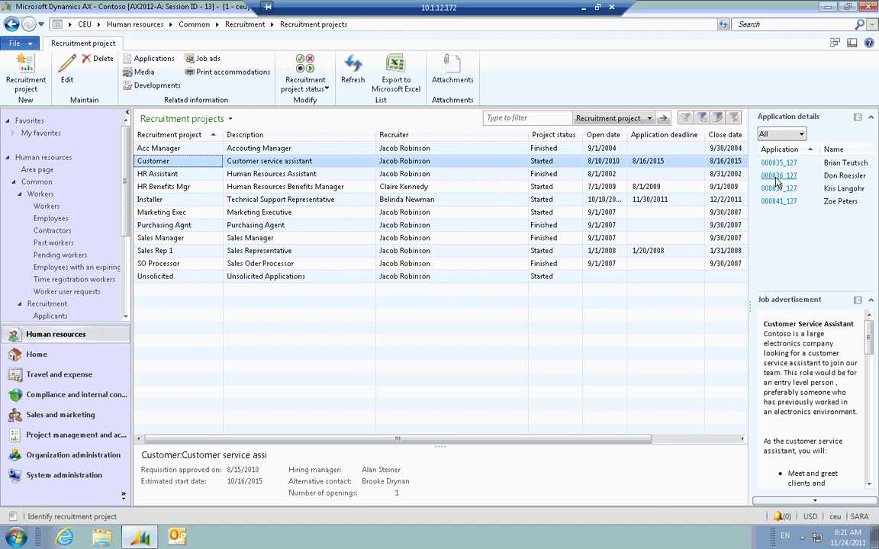
{"action": "left_click", "coordinate": [776, 178]}
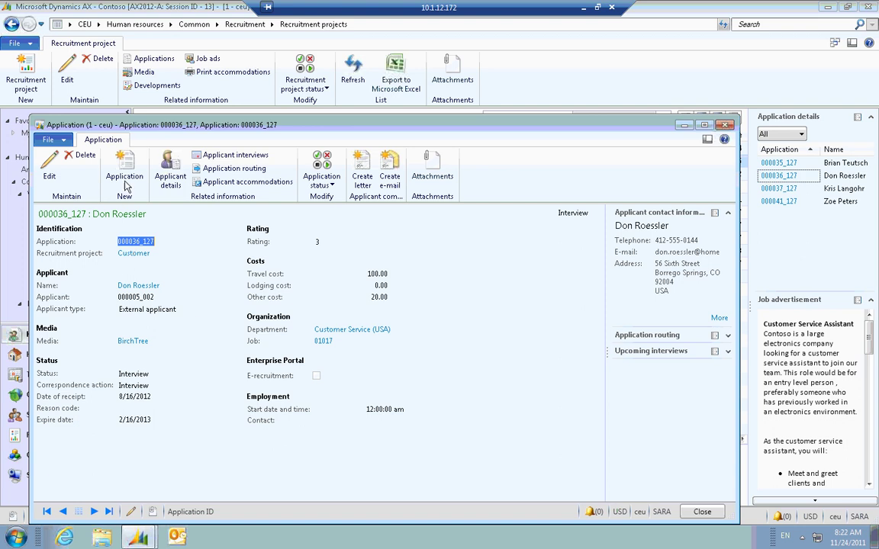
{"action": "left_click", "coordinate": [169, 173]}
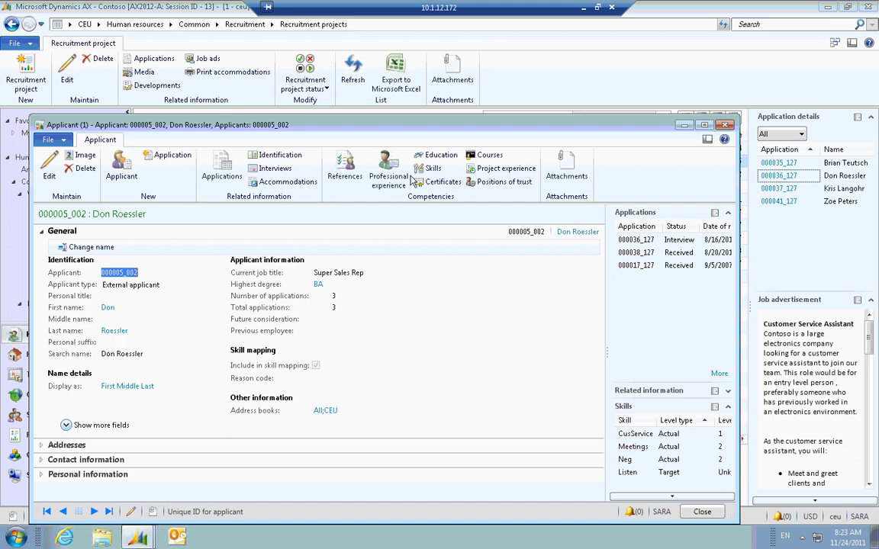
{"action": "left_click", "coordinate": [431, 170]}
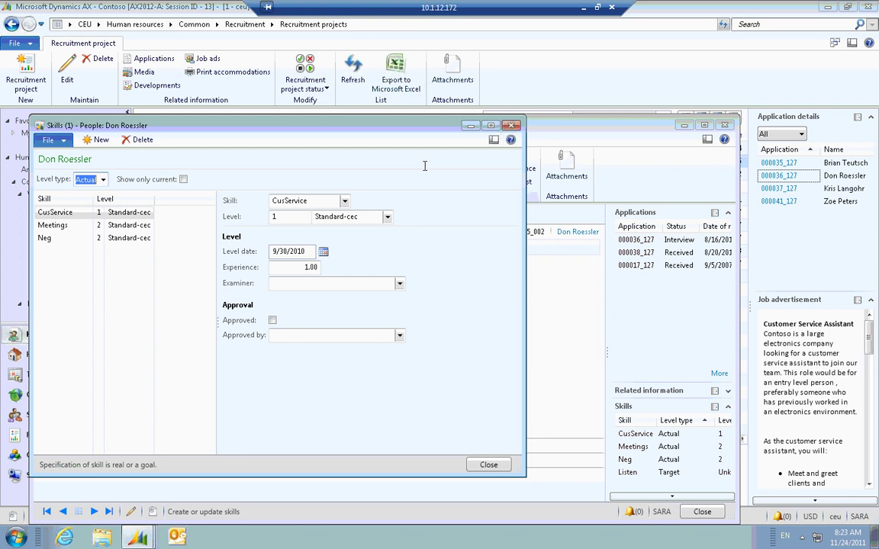
{"action": "left_click", "coordinate": [511, 125]}
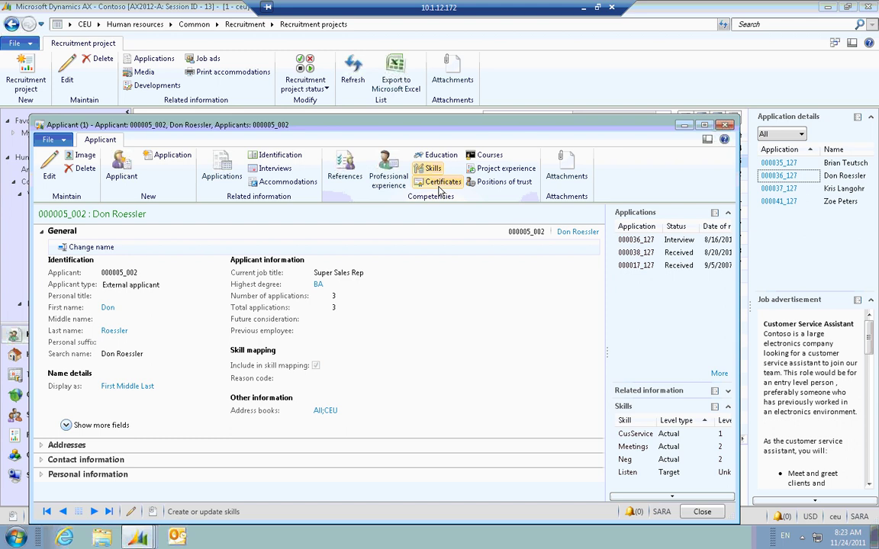
{"action": "left_click", "coordinate": [725, 125]}
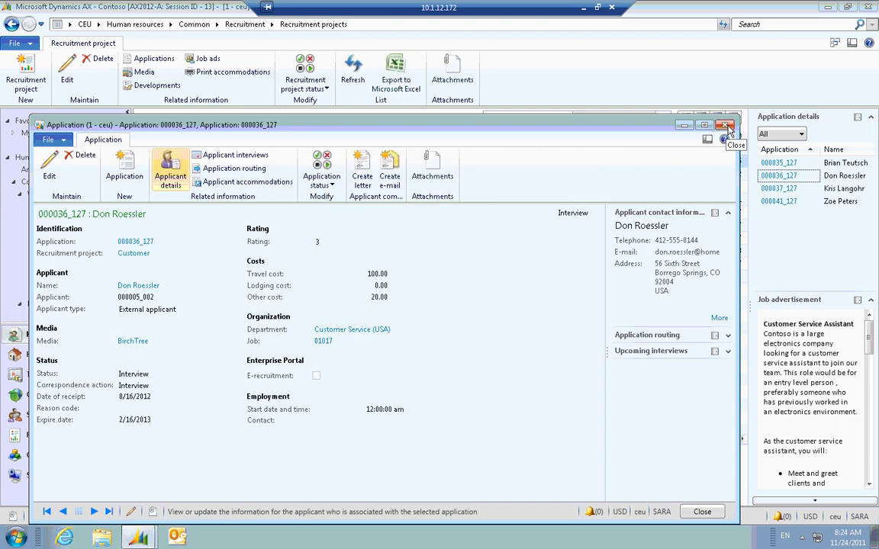
Step: Cycle the application status filter through Received, Confirmed and Rejection, ending on Interview
{"action": "left_click", "coordinate": [726, 126]}
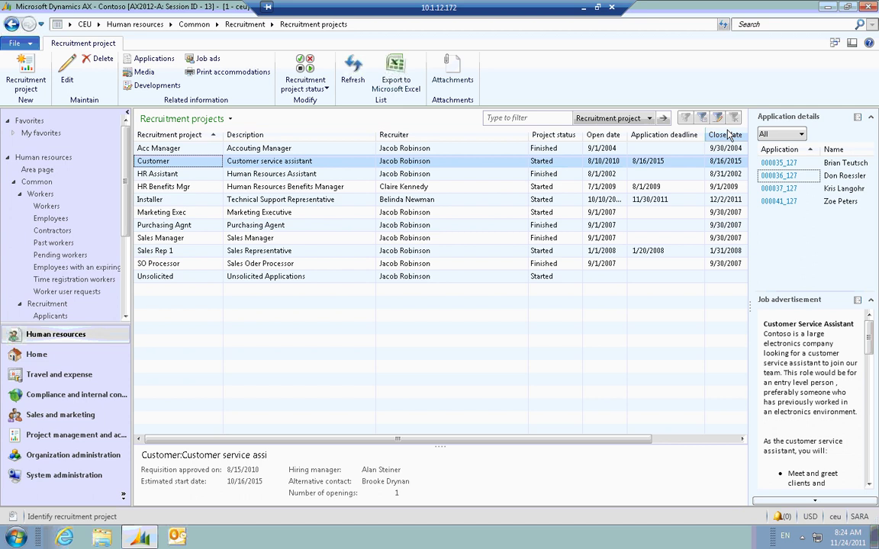
{"action": "left_click", "coordinate": [802, 135]}
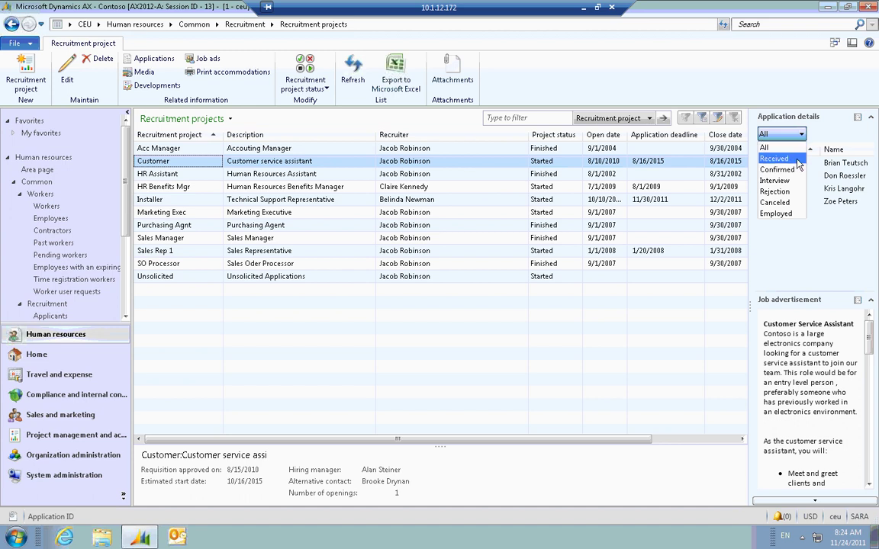
{"action": "left_click", "coordinate": [774, 159]}
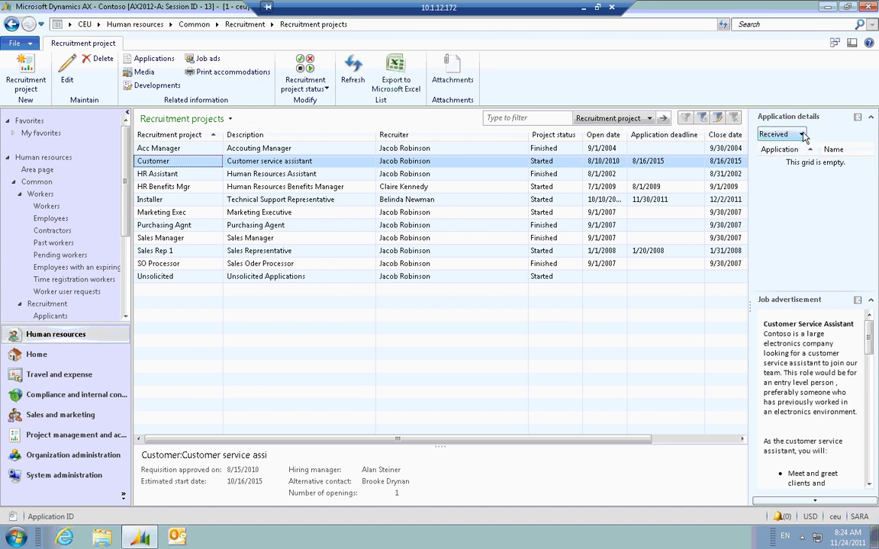
{"action": "left_click", "coordinate": [801, 134]}
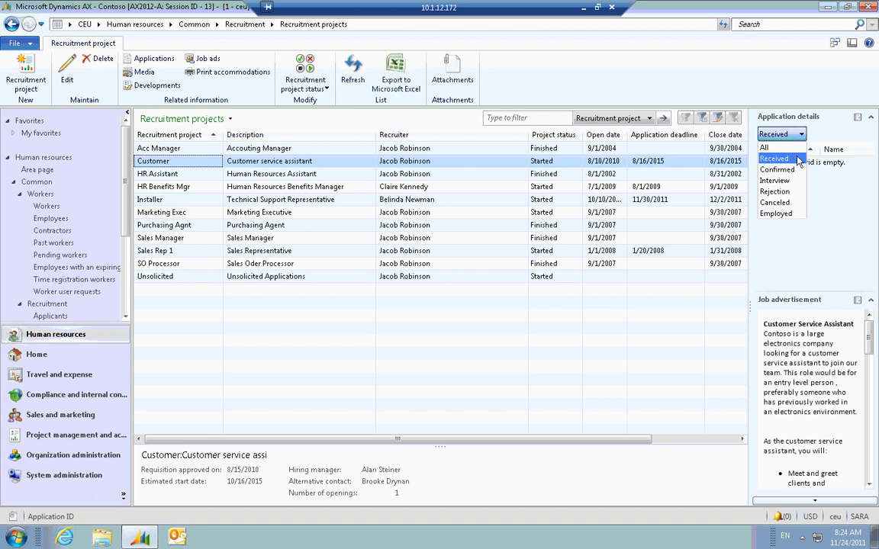
{"action": "left_click", "coordinate": [777, 170]}
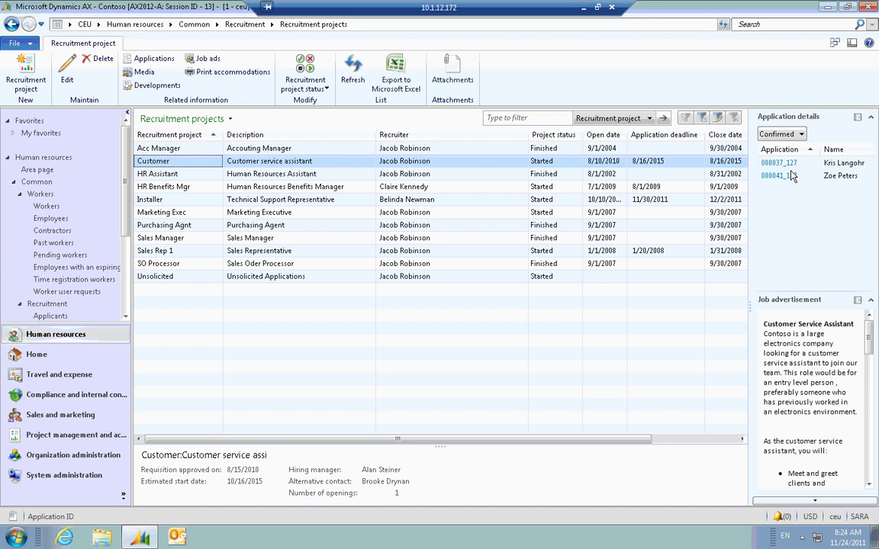
{"action": "left_click", "coordinate": [781, 134]}
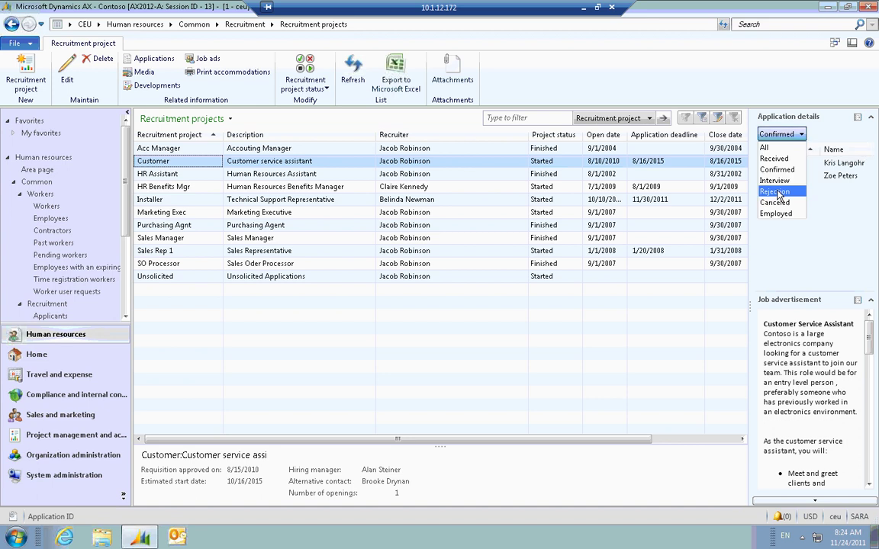
{"action": "left_click", "coordinate": [775, 192]}
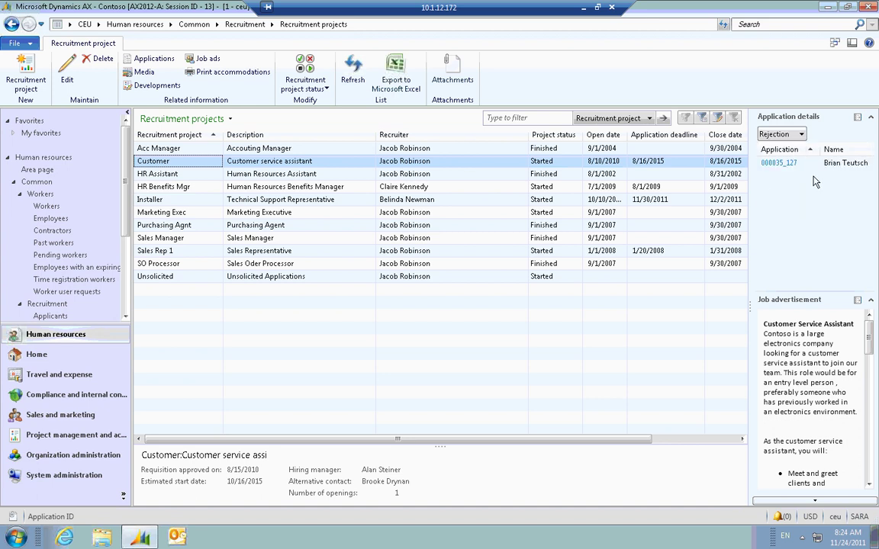
{"action": "left_click", "coordinate": [801, 135]}
{"action": "left_click", "coordinate": [777, 181]}
{"action": "left_click", "coordinate": [170, 25]}
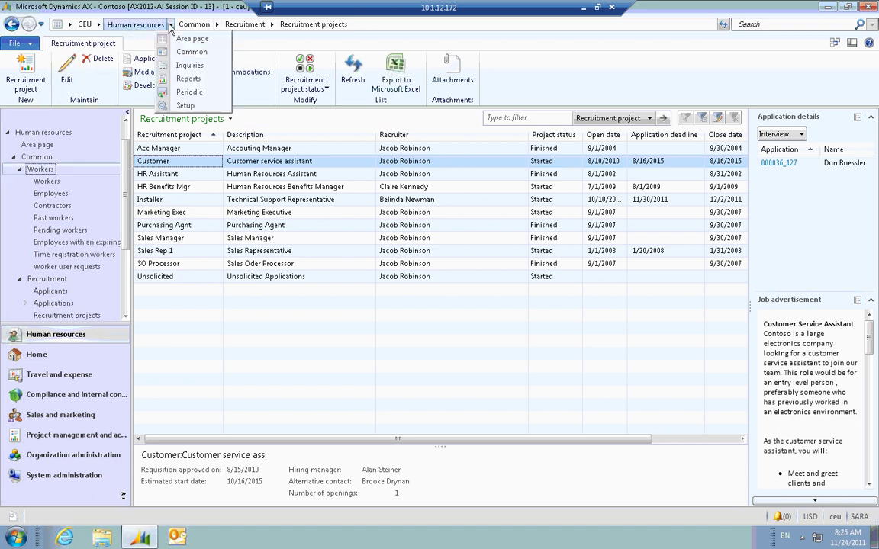
{"action": "left_click", "coordinate": [191, 38]}
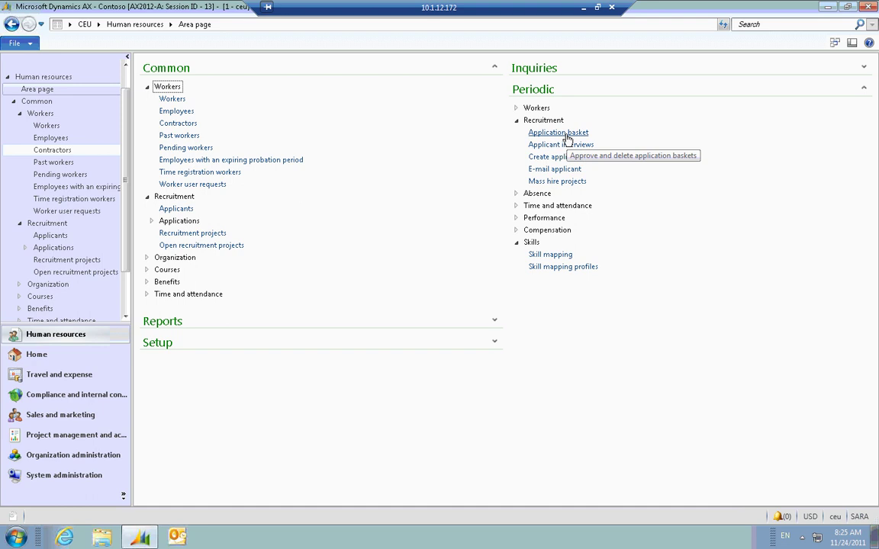
{"action": "left_click", "coordinate": [566, 134]}
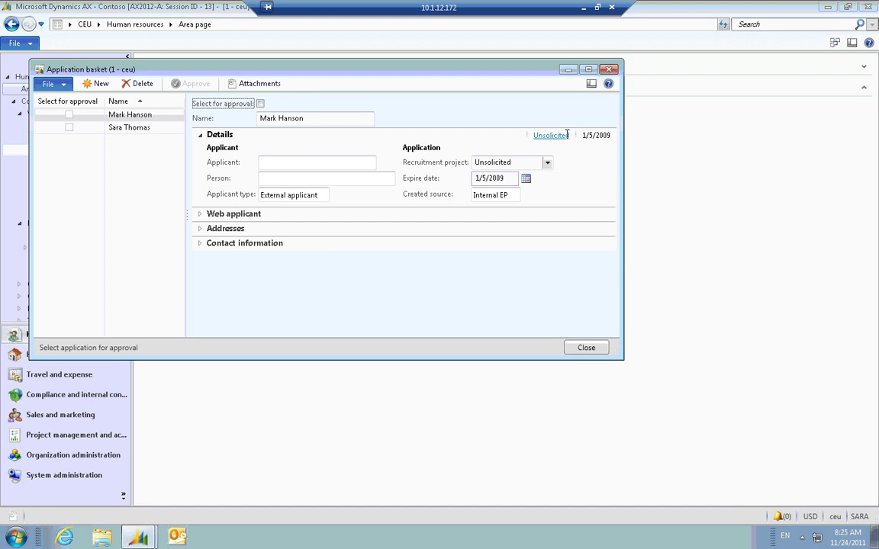
{"action": "left_click", "coordinate": [129, 127]}
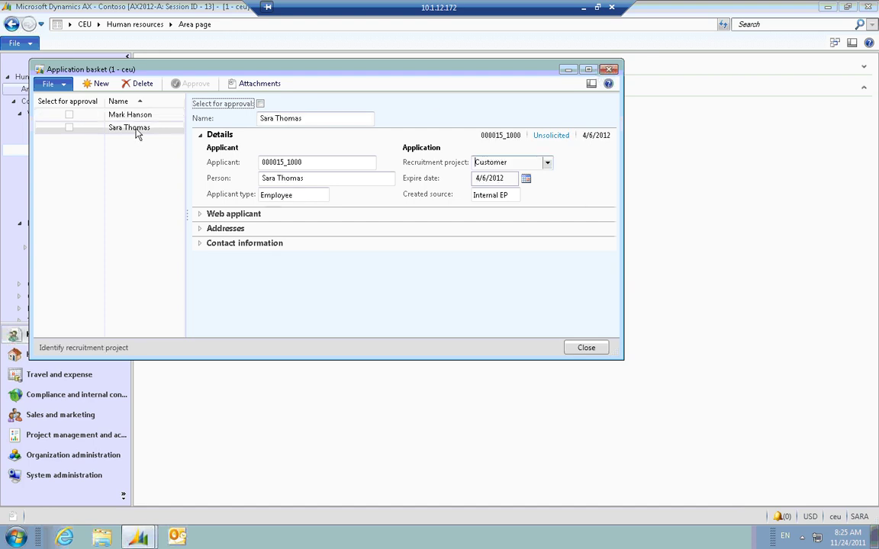
{"action": "left_click", "coordinate": [113, 116]}
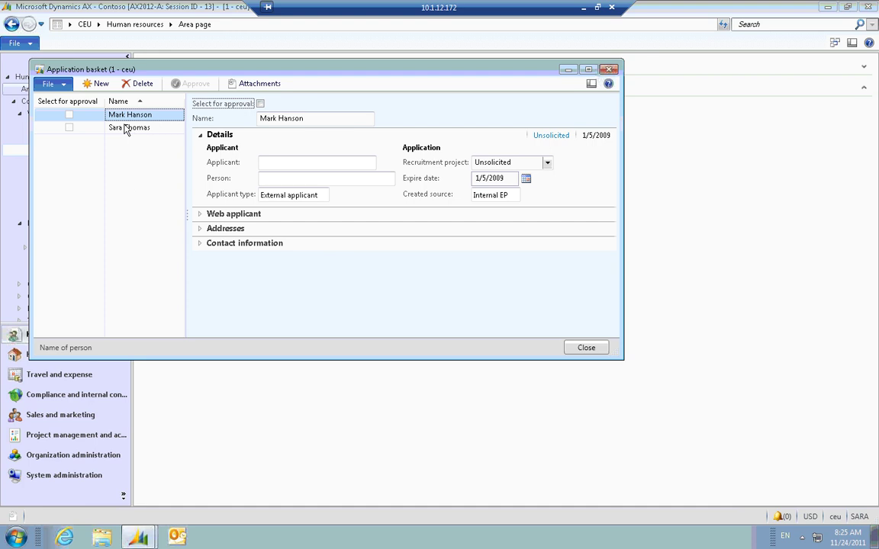
{"action": "left_click", "coordinate": [122, 128]}
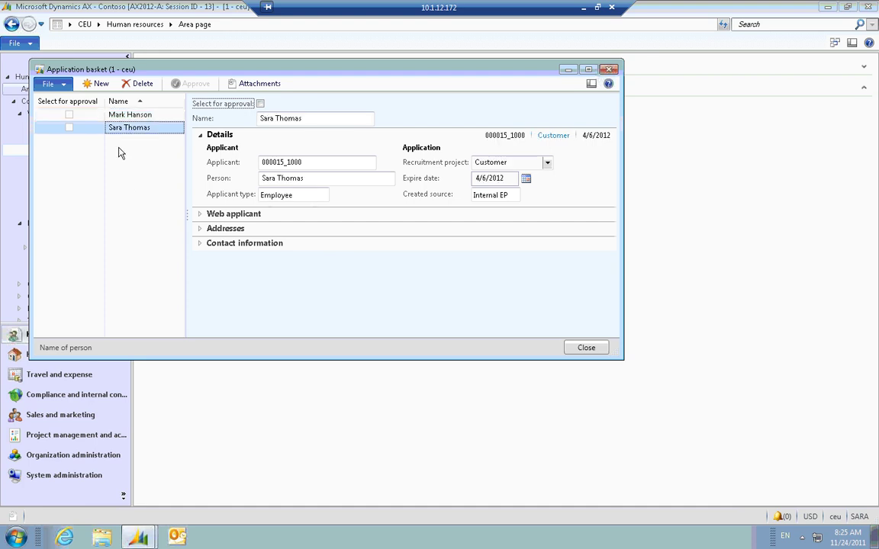
{"action": "left_click", "coordinate": [107, 114]}
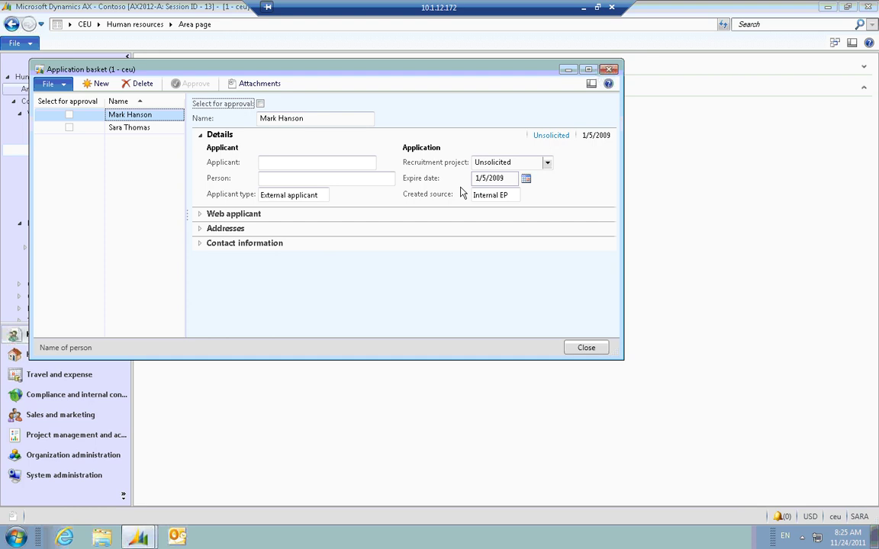
{"action": "left_click", "coordinate": [144, 128]}
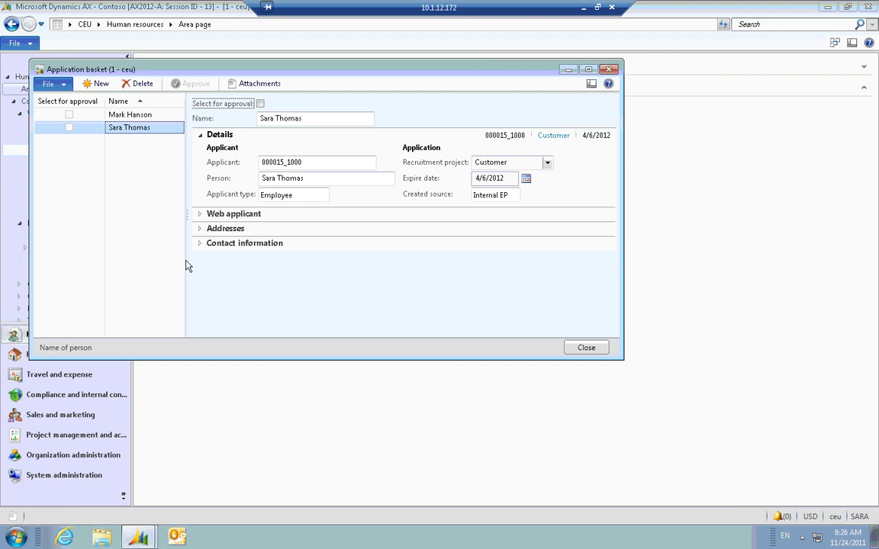
{"action": "left_click", "coordinate": [200, 228]}
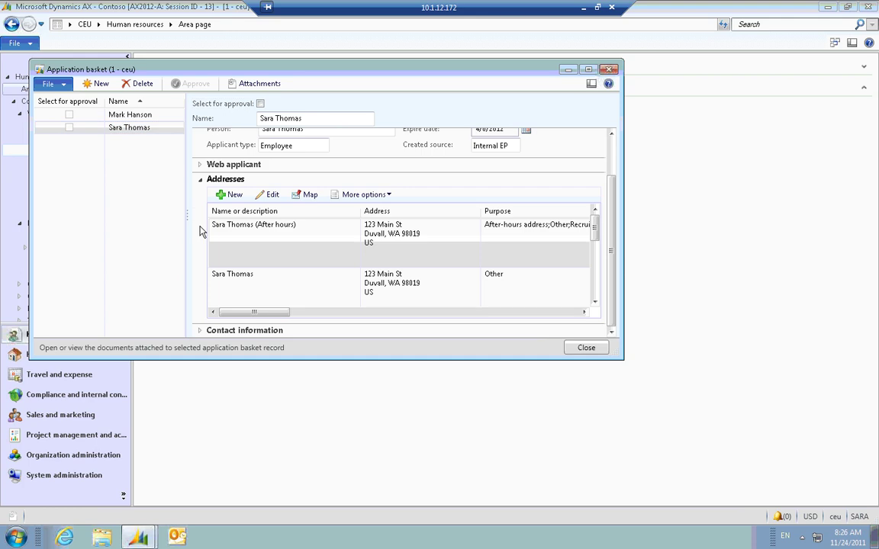
{"action": "left_click", "coordinate": [200, 329]}
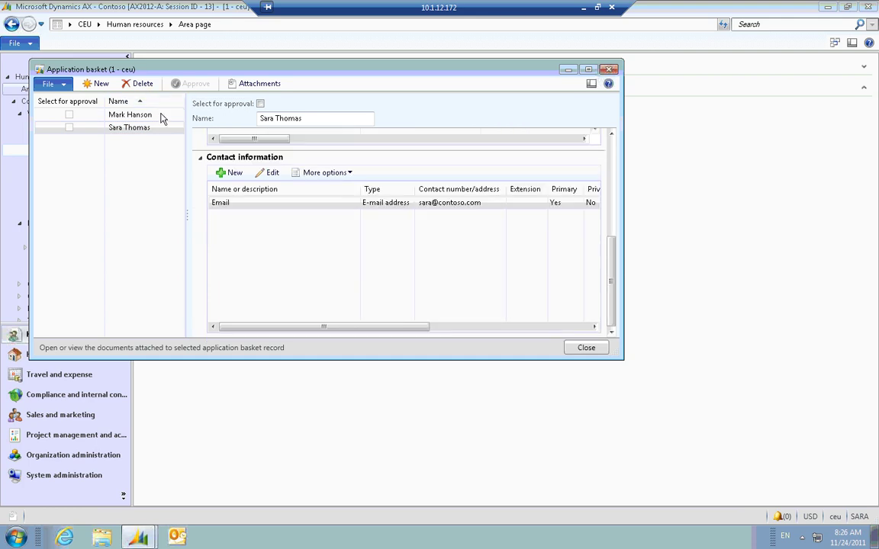
{"action": "left_click", "coordinate": [254, 84]}
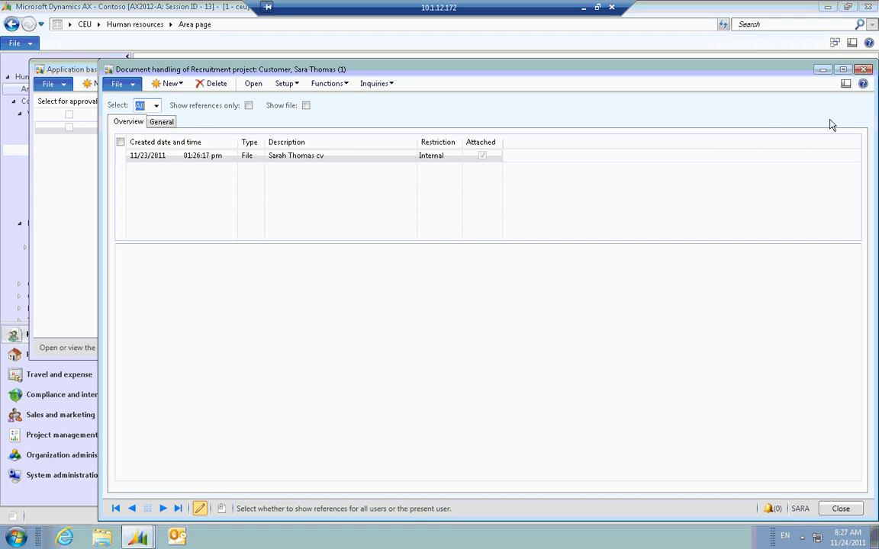
{"action": "left_click", "coordinate": [864, 69]}
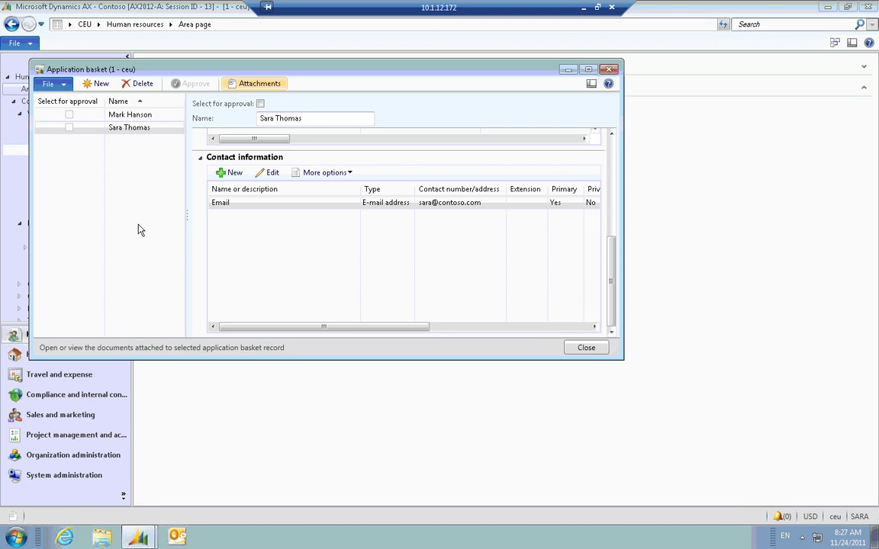
{"action": "left_click", "coordinate": [67, 128]}
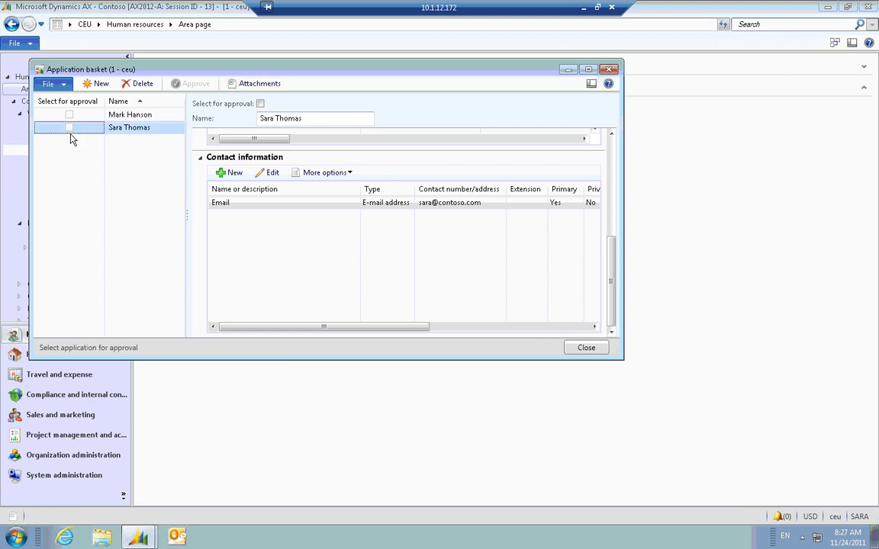
{"action": "left_click", "coordinate": [69, 129]}
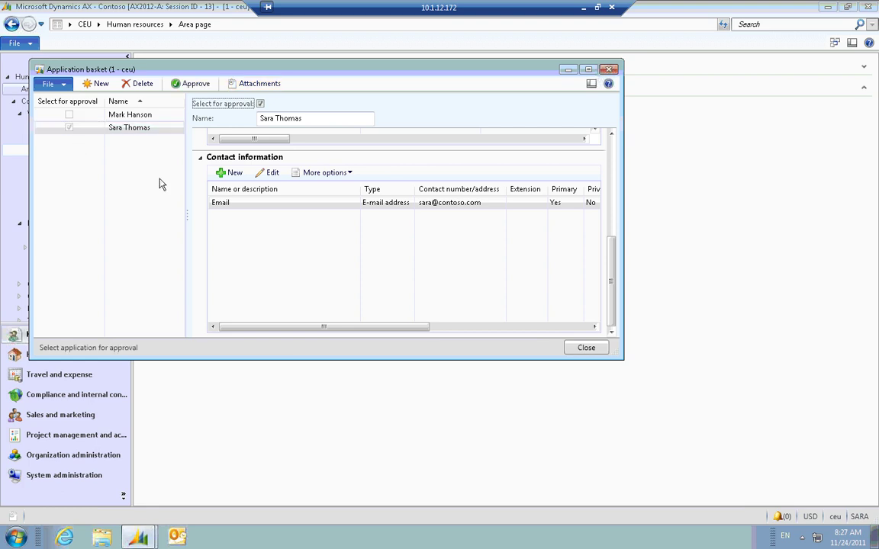
{"action": "left_click", "coordinate": [190, 85]}
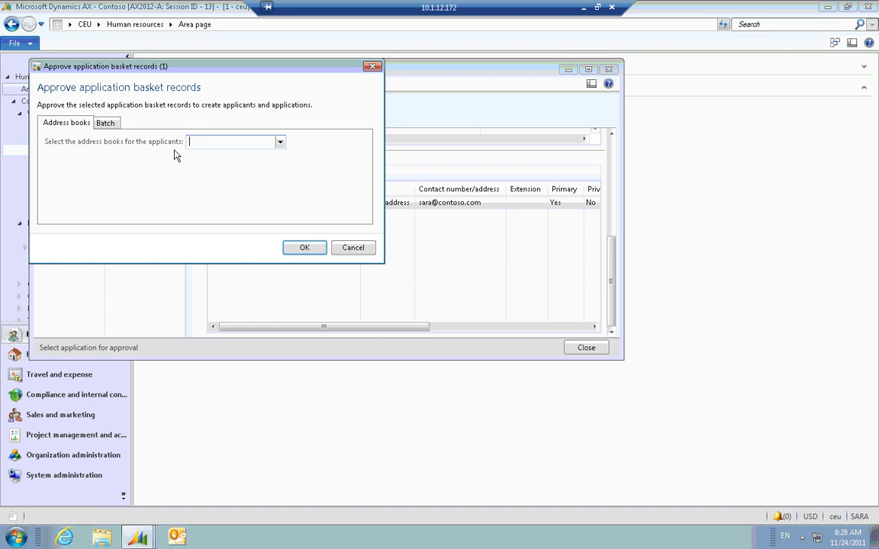
{"action": "left_click", "coordinate": [280, 142]}
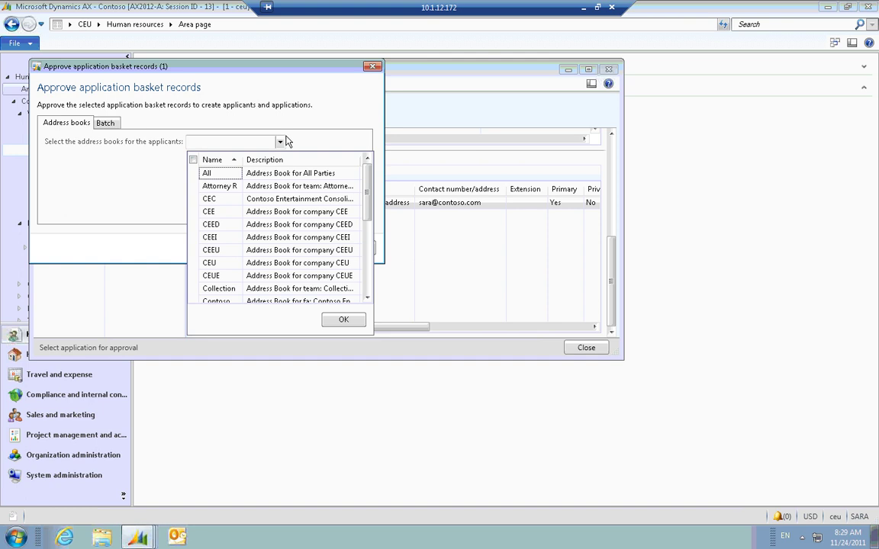
{"action": "left_click", "coordinate": [194, 173]}
{"action": "left_click", "coordinate": [347, 320]}
{"action": "left_click", "coordinate": [305, 247]}
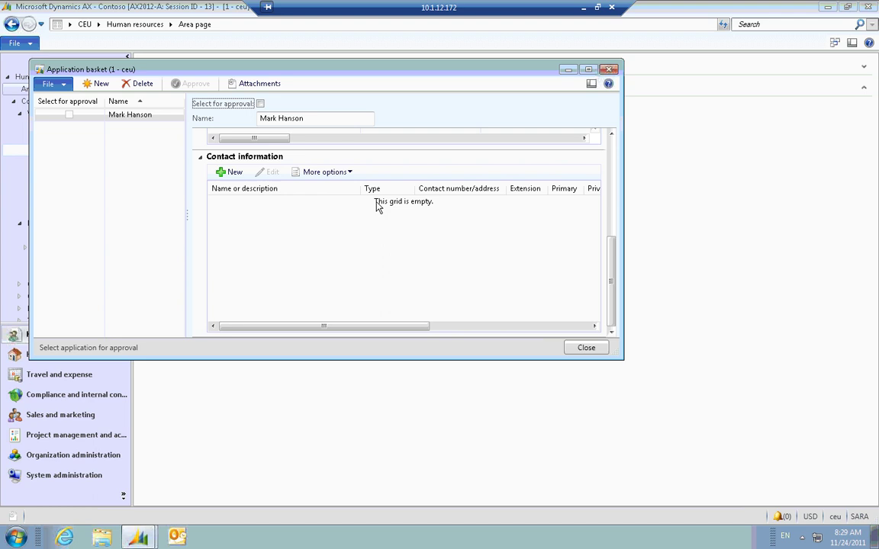
{"action": "left_click", "coordinate": [592, 348]}
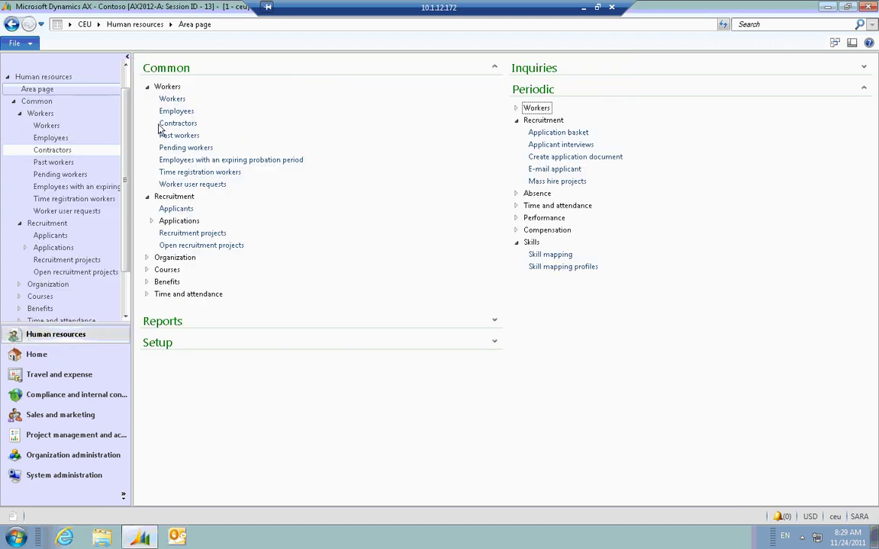
{"action": "left_click", "coordinate": [182, 208]}
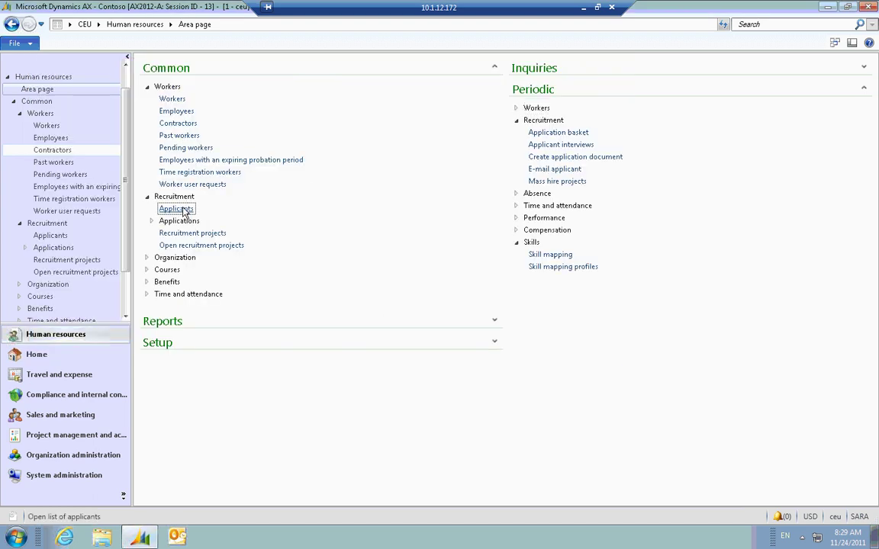
{"action": "left_click", "coordinate": [512, 116]}
{"action": "type", "text": "sara"}
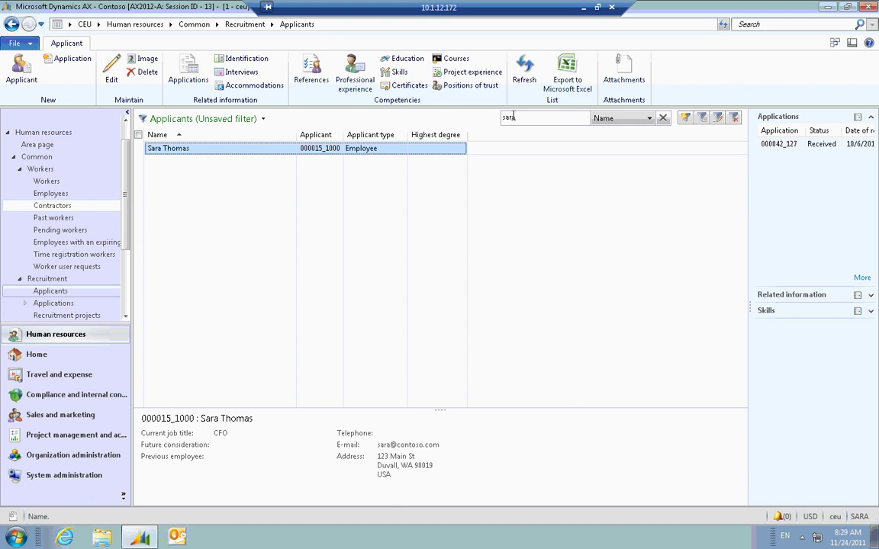
{"action": "left_click", "coordinate": [11, 23]}
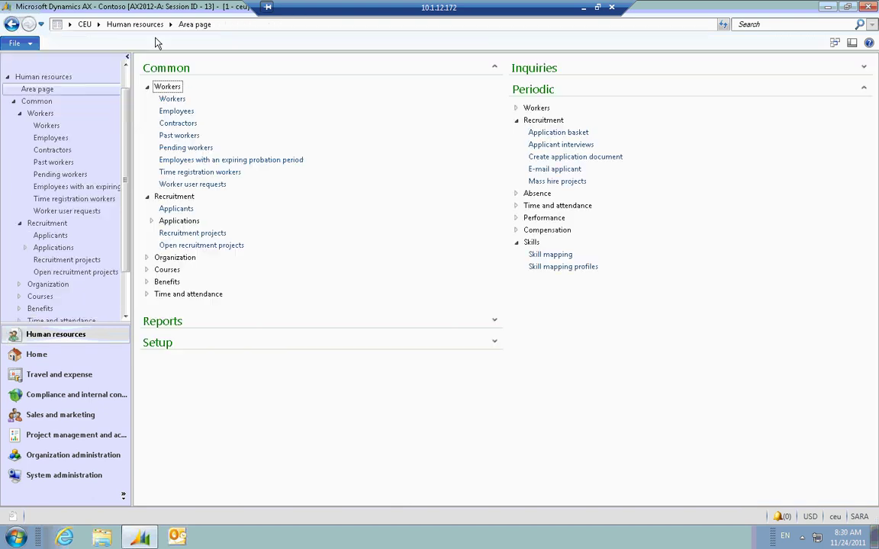
{"action": "left_click", "coordinate": [541, 135]}
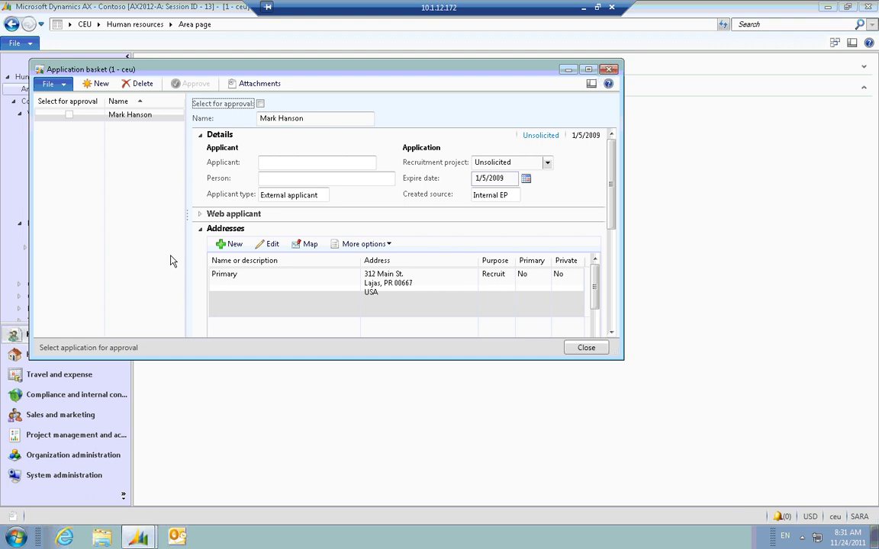
{"action": "left_click", "coordinate": [613, 70]}
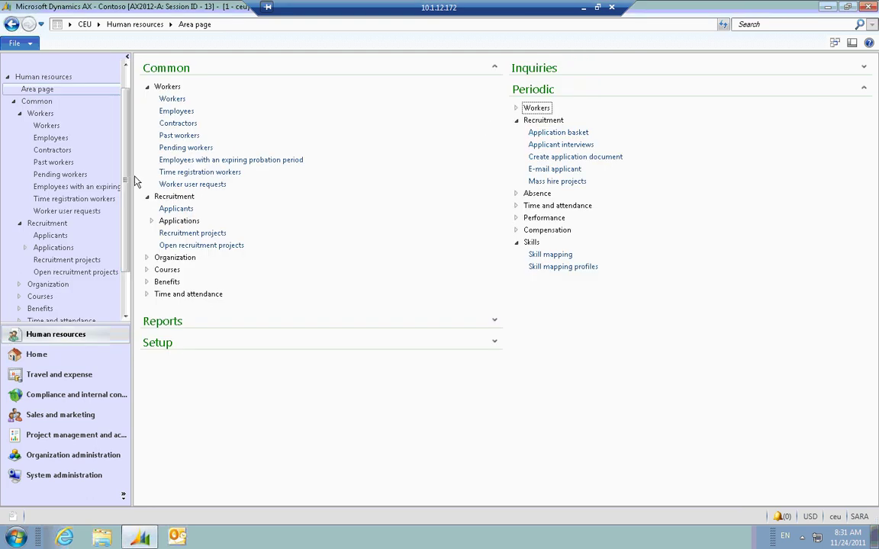
Step: Open the Customer project, filter applications to Confirmed then Interview, toggle edit mode, and close it
{"action": "left_click", "coordinate": [190, 232]}
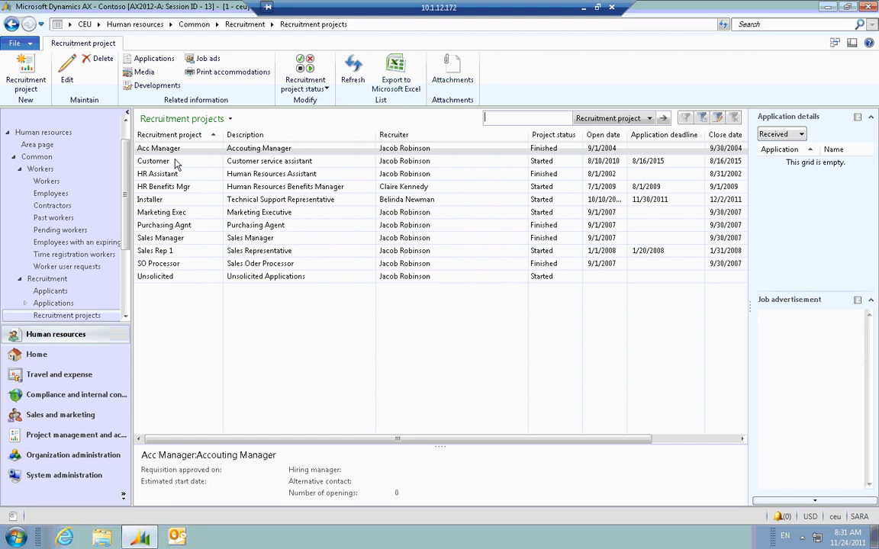
{"action": "double_click", "coordinate": [175, 162]}
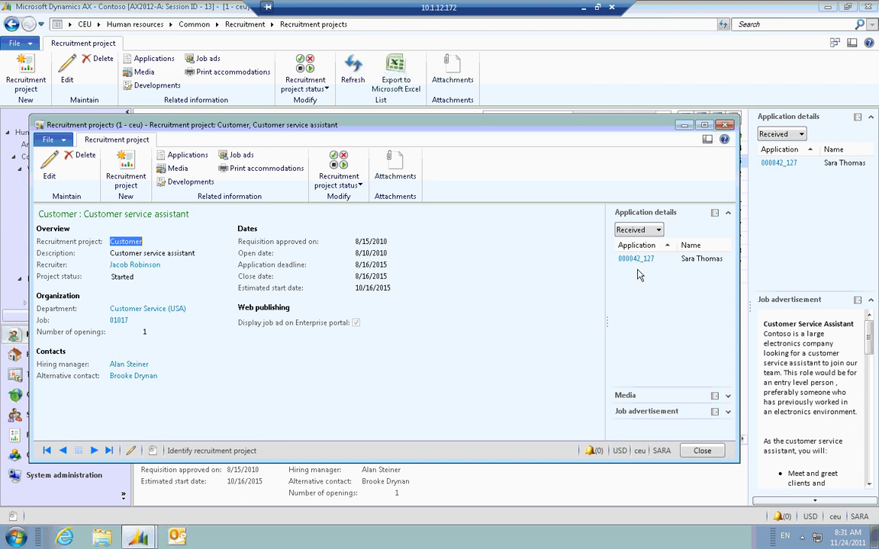
{"action": "left_click", "coordinate": [659, 231]}
{"action": "left_click", "coordinate": [633, 253]}
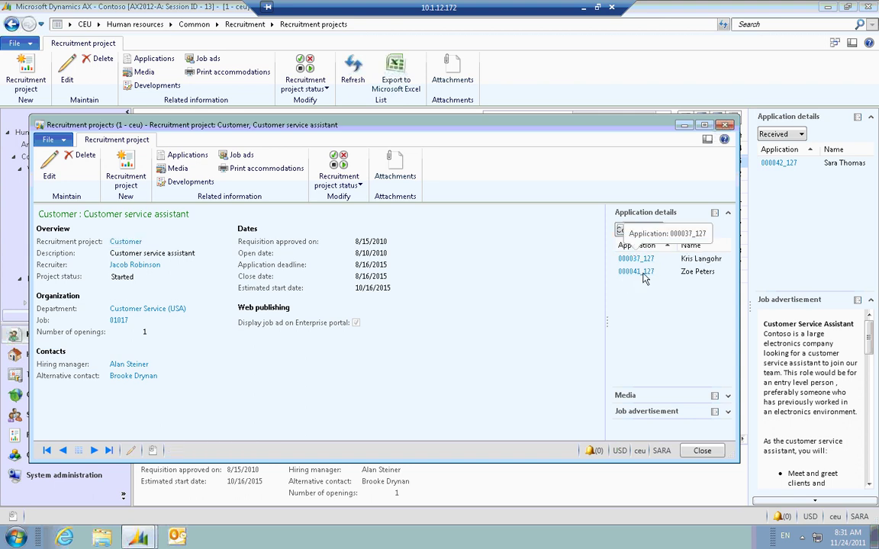
{"action": "left_click", "coordinate": [639, 231]}
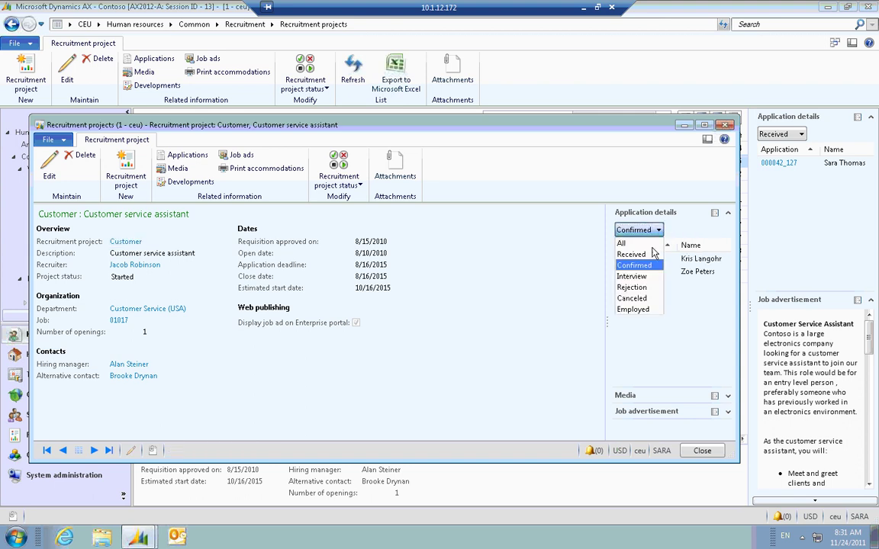
{"action": "left_click", "coordinate": [639, 277]}
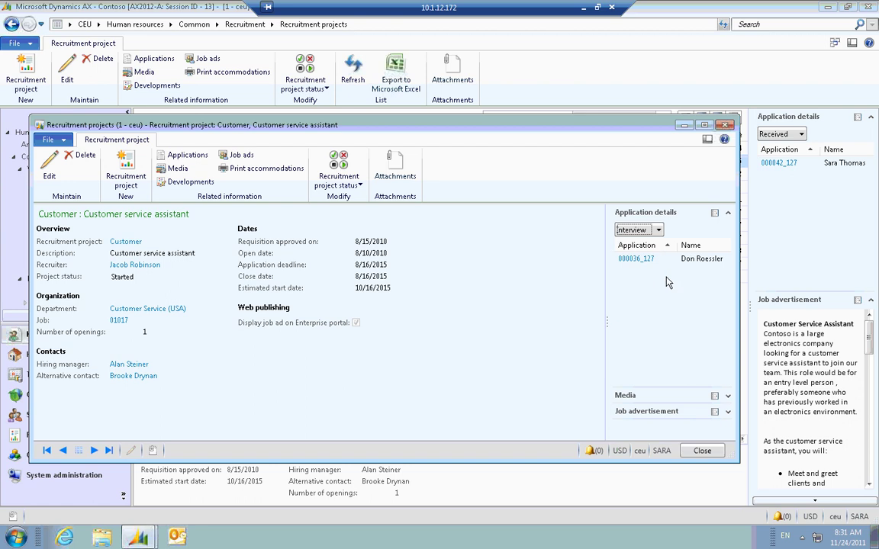
{"action": "key", "text": "ctrl+e"}
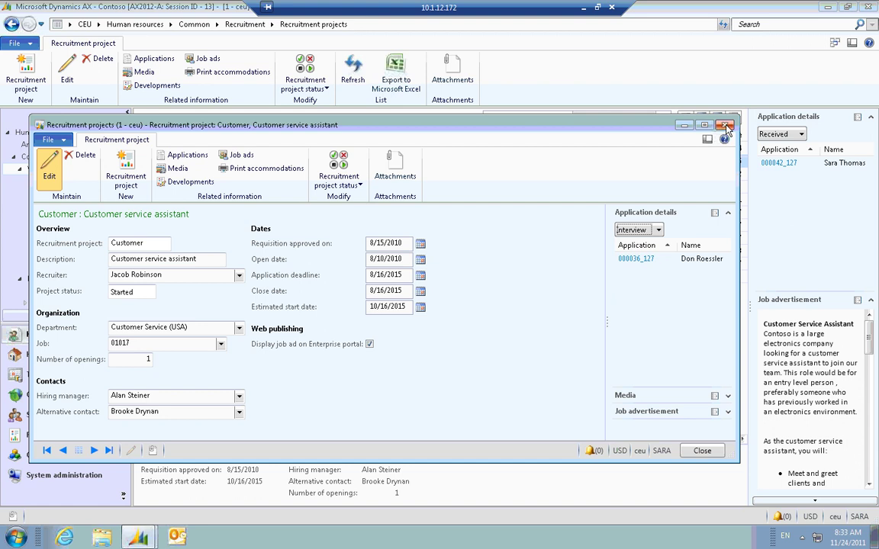
{"action": "key", "text": "Escape"}
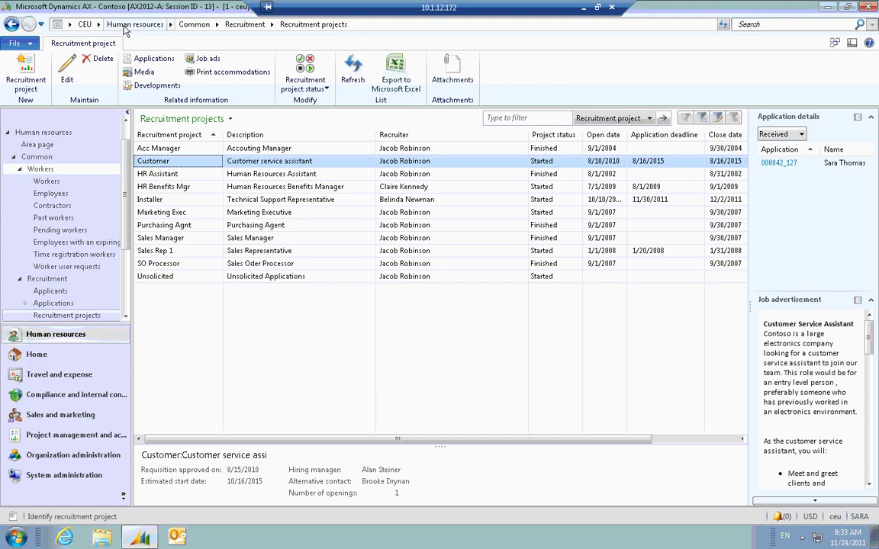
Step: Open Skill mapping profiles and start a CustomerService range criterion by choosing its type
{"action": "left_click", "coordinate": [133, 25]}
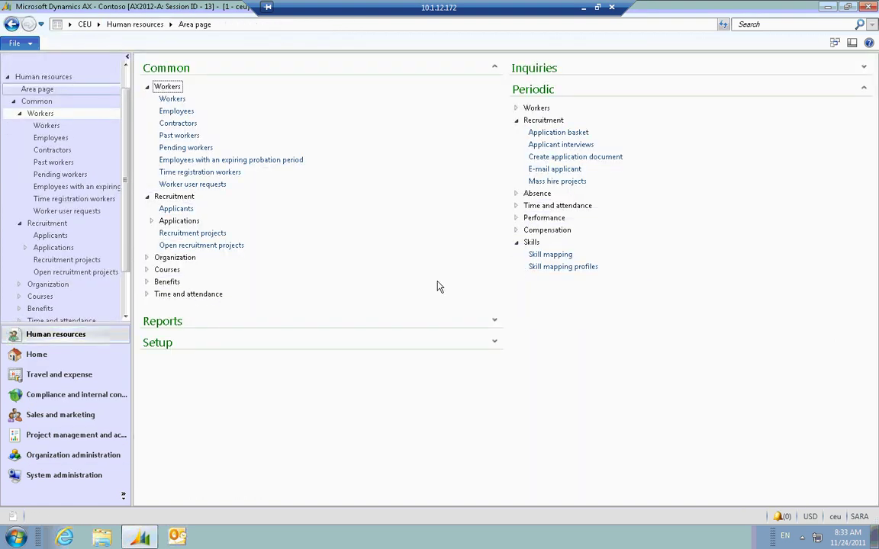
{"action": "left_click", "coordinate": [566, 269]}
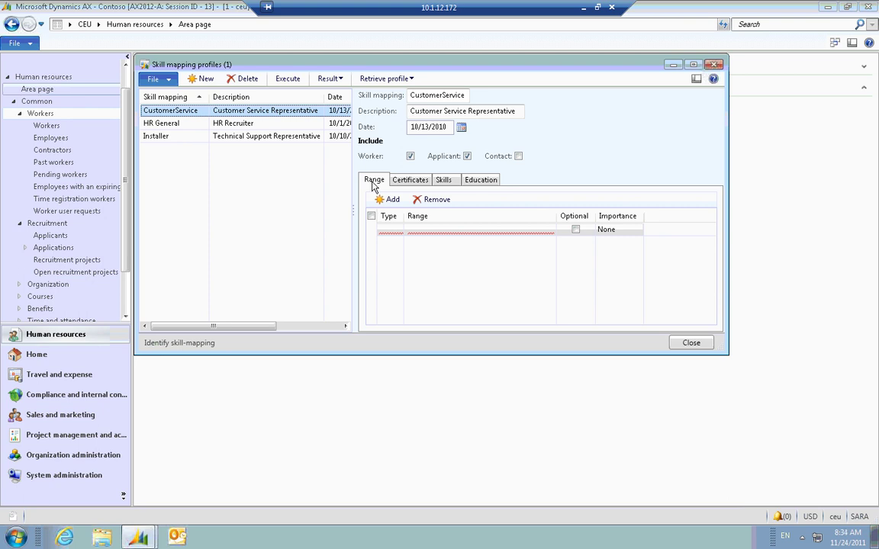
{"action": "left_click", "coordinate": [376, 228]}
{"action": "left_click", "coordinate": [397, 229]}
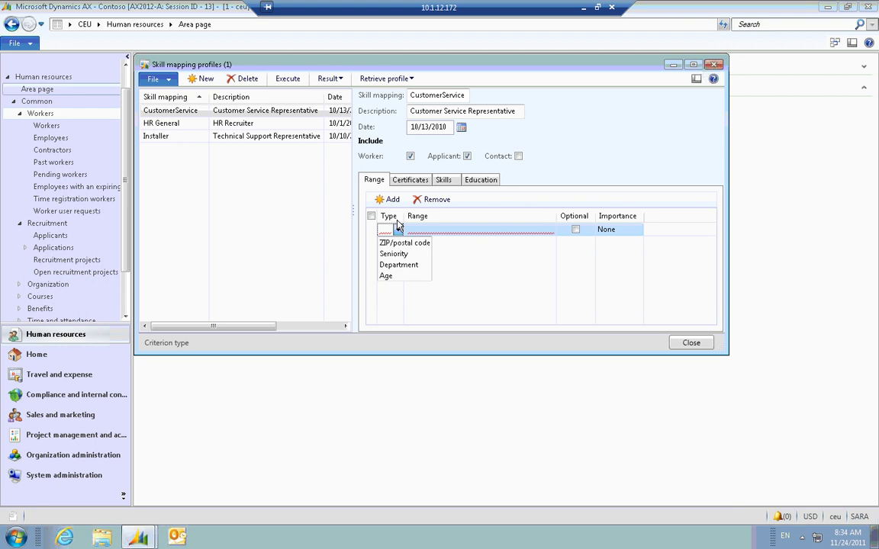
{"action": "left_click", "coordinate": [397, 227]}
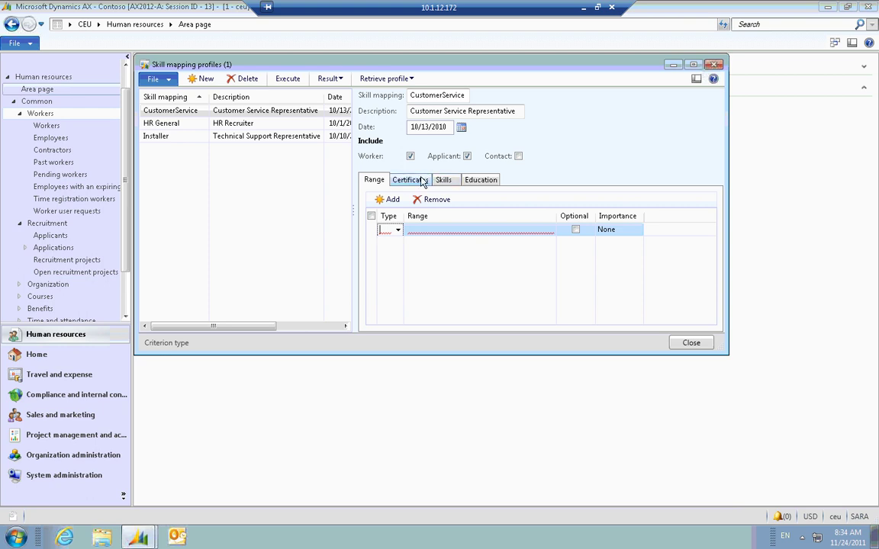
{"action": "left_click", "coordinate": [412, 180]}
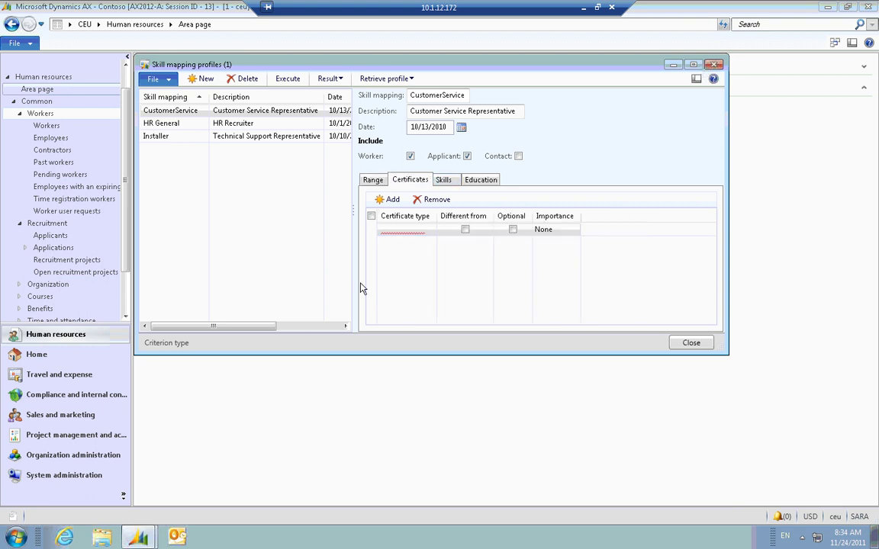
{"action": "left_click", "coordinate": [423, 229]}
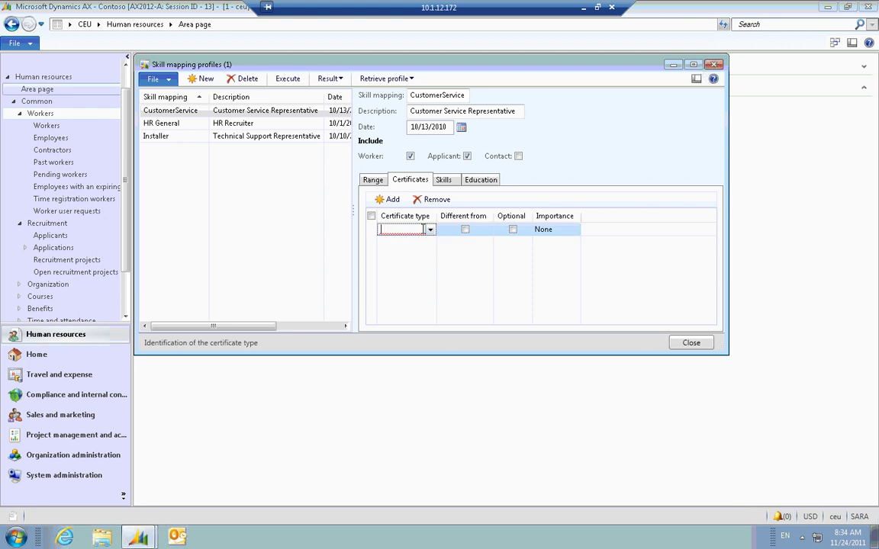
{"action": "left_click", "coordinate": [429, 230]}
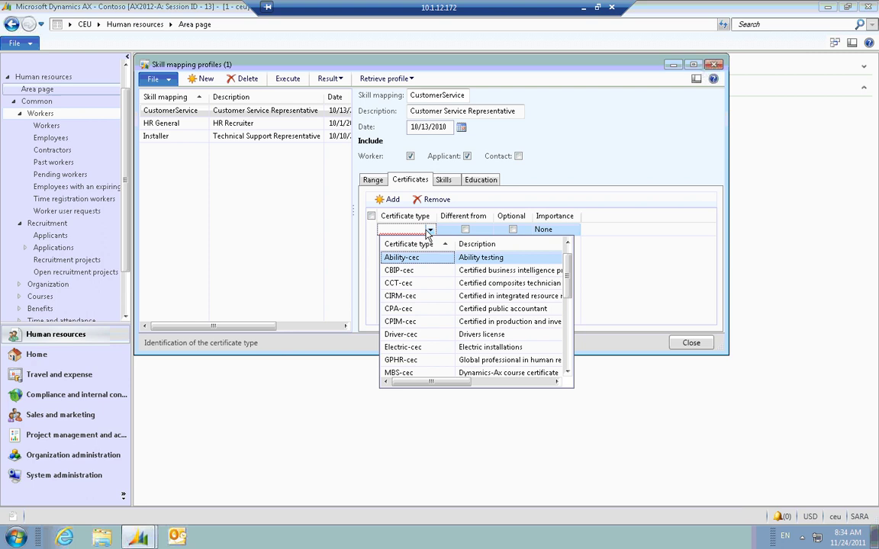
{"action": "left_click", "coordinate": [449, 179]}
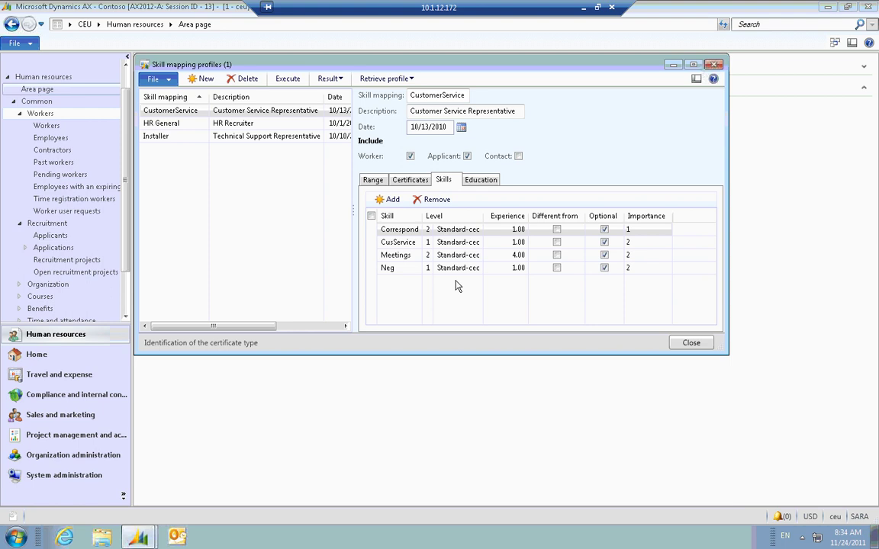
{"action": "left_click", "coordinate": [480, 180]}
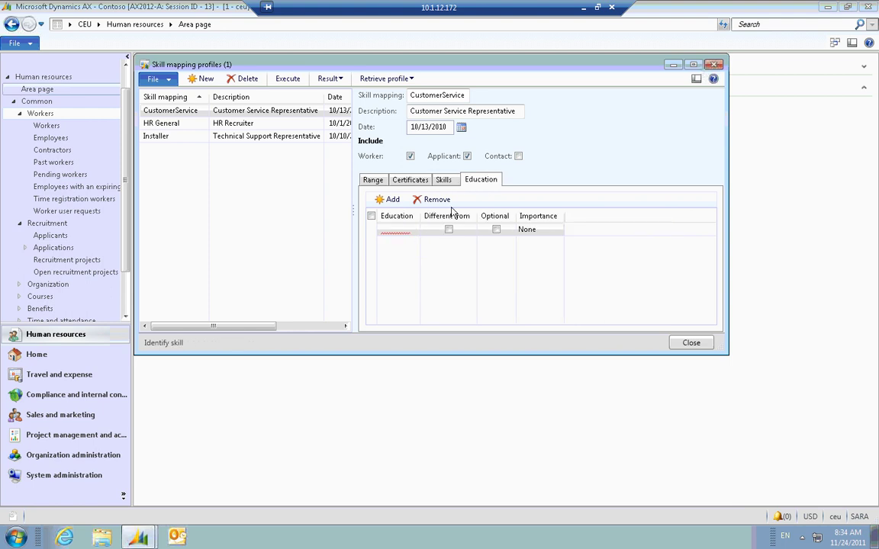
{"action": "left_click", "coordinate": [410, 230]}
{"action": "left_click", "coordinate": [412, 231]}
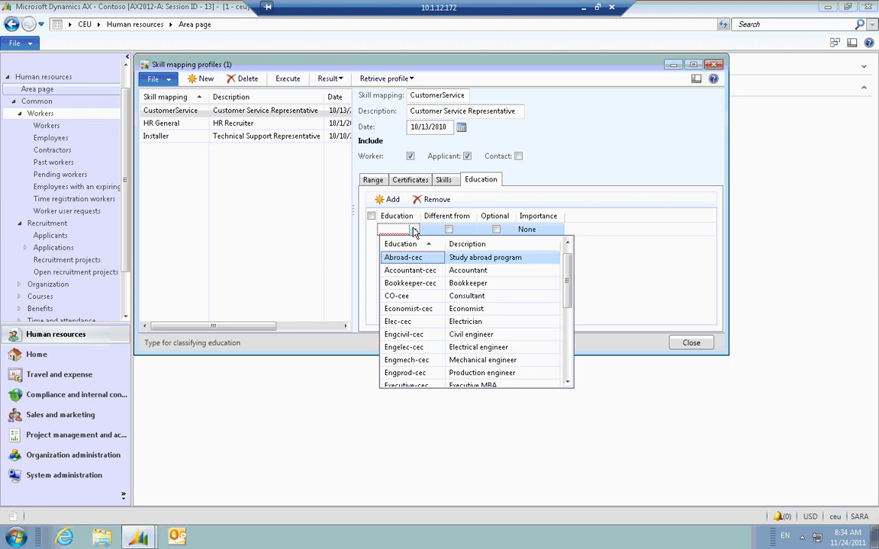
{"action": "left_click", "coordinate": [443, 180]}
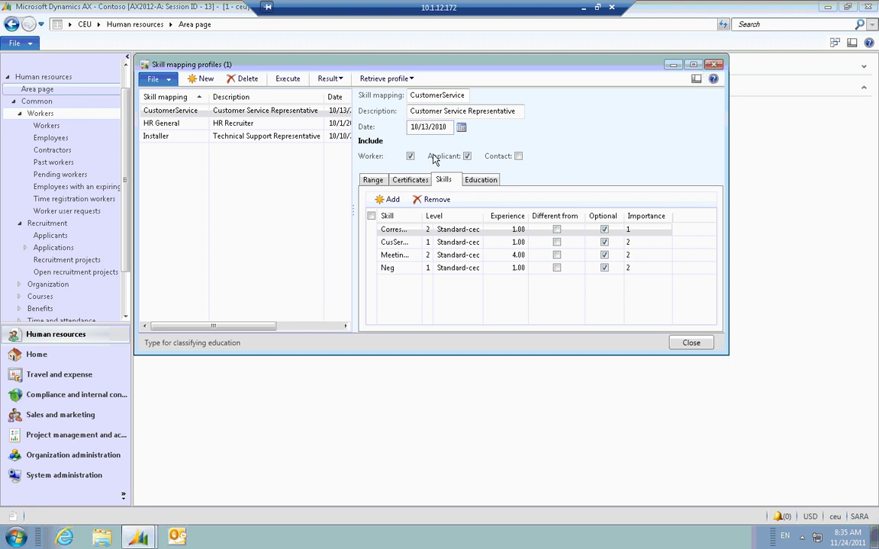
{"action": "left_click", "coordinate": [467, 156]}
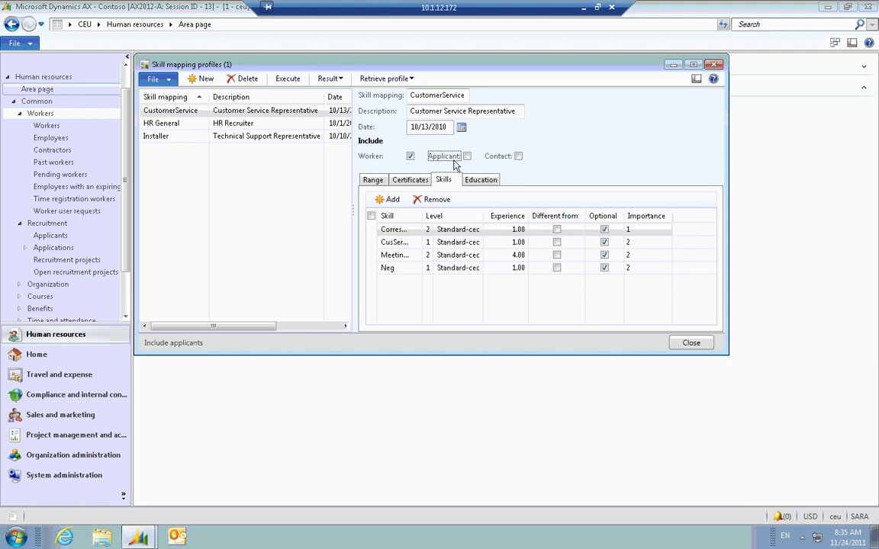
{"action": "left_click", "coordinate": [467, 157]}
Step: Execute the CustomerService skill mapping, which finds 32 individuals
{"action": "left_click", "coordinate": [292, 84]}
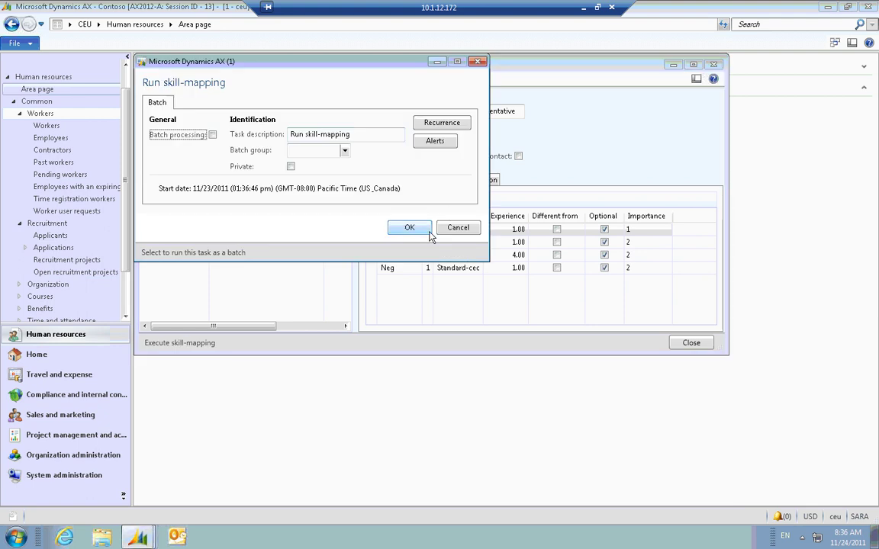
{"action": "left_click", "coordinate": [415, 230]}
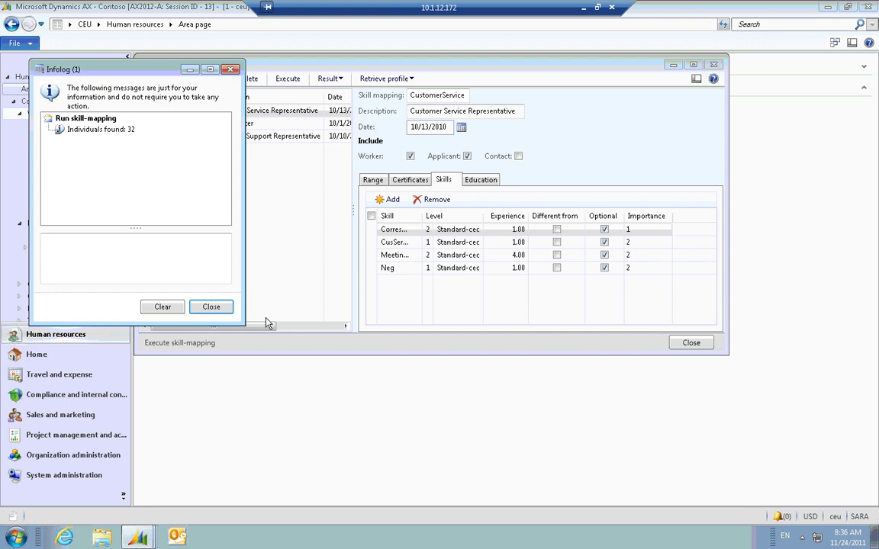
{"action": "left_click", "coordinate": [214, 308]}
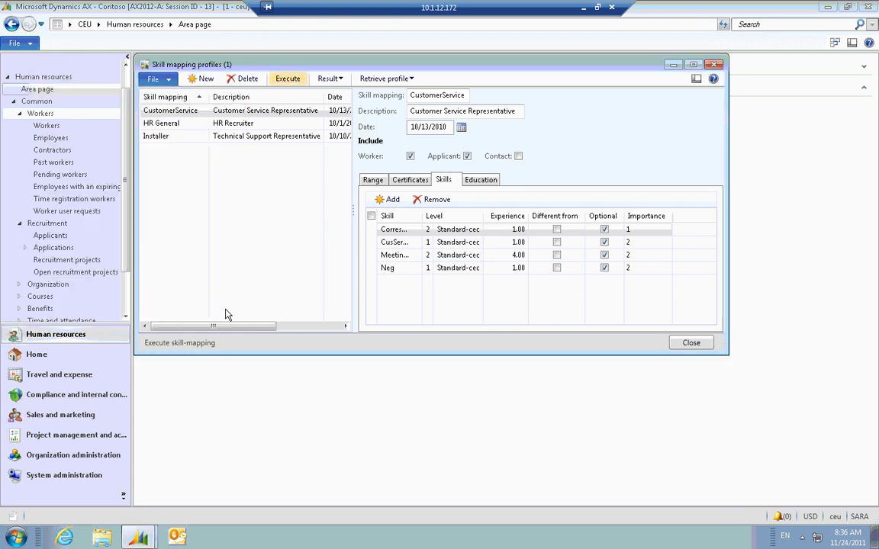
Step: Preview the skill mapping report and scroll through its results
{"action": "left_click", "coordinate": [328, 80]}
{"action": "left_click", "coordinate": [340, 107]}
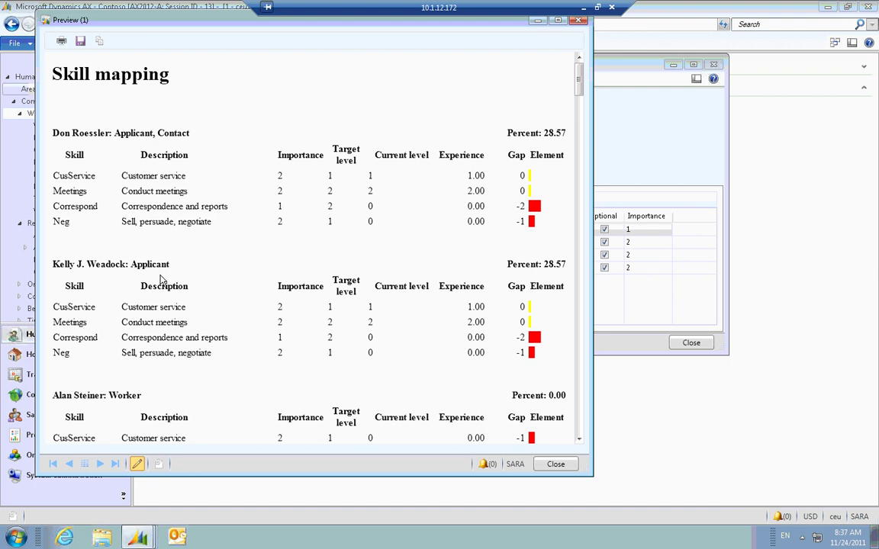
{"action": "scroll", "coordinate": [161, 281], "scroll_direction": "down", "scroll_amount": 1}
{"action": "scroll", "coordinate": [161, 282], "scroll_direction": "down", "scroll_amount": 1}
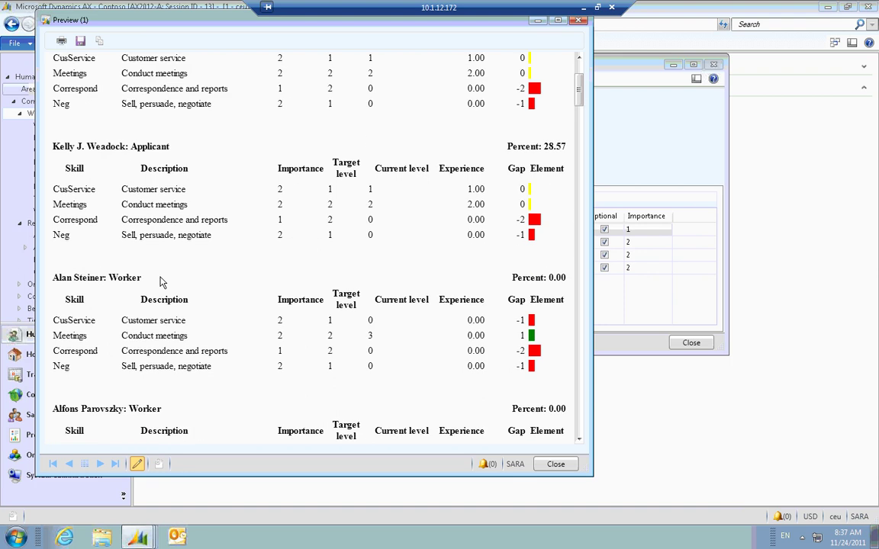
{"action": "scroll", "coordinate": [161, 281], "scroll_direction": "up", "scroll_amount": 2}
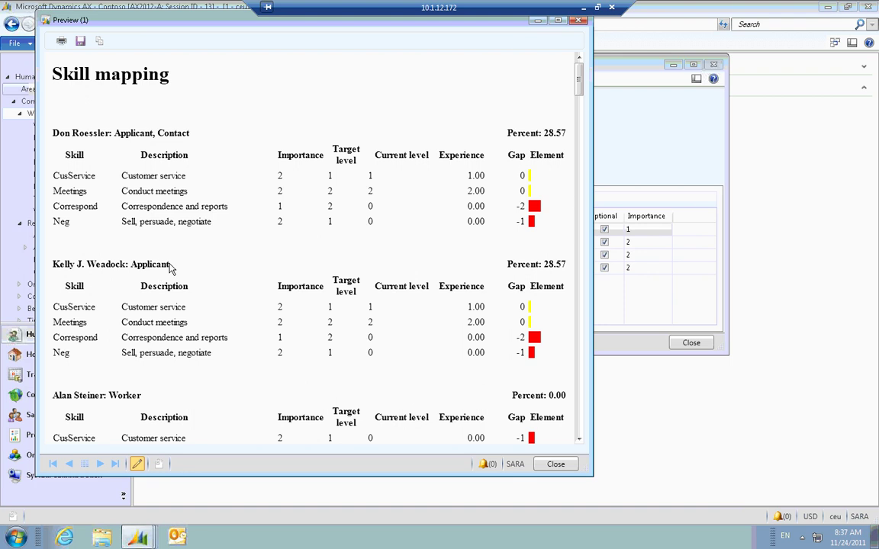
Step: Close the report preview and review the ranked skill mapping results and their Resume and Details menus
{"action": "left_click", "coordinate": [580, 19]}
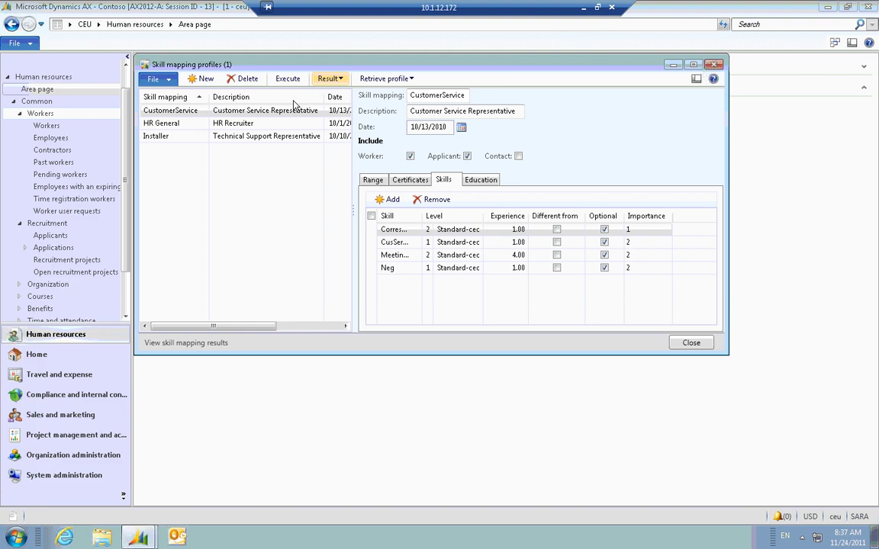
{"action": "left_click", "coordinate": [341, 79]}
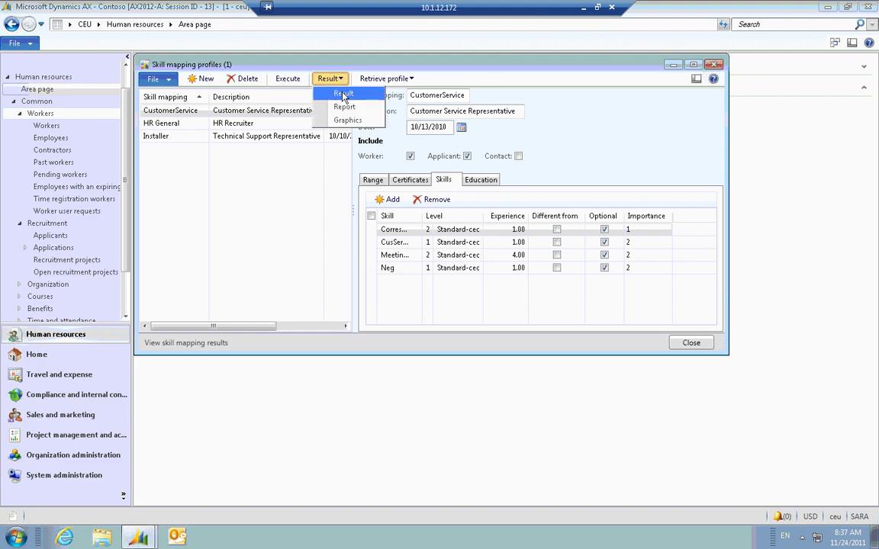
{"action": "left_click", "coordinate": [344, 93]}
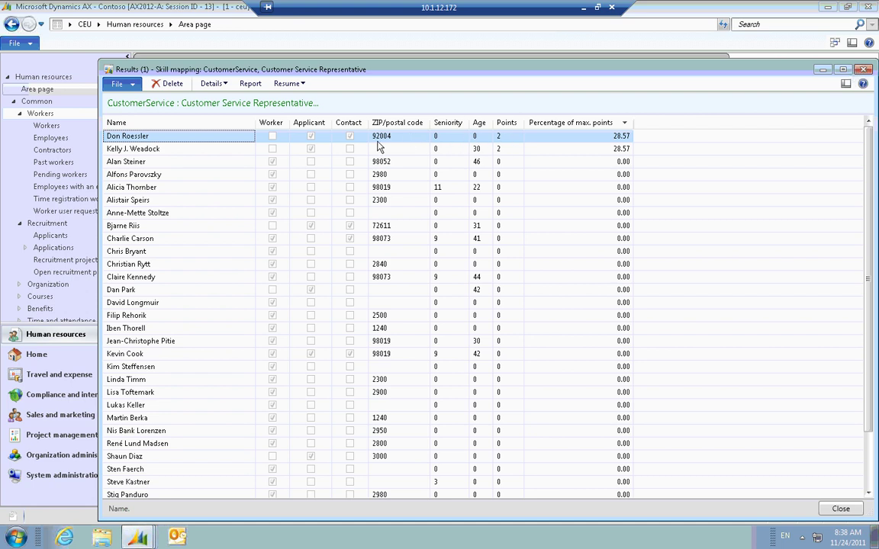
{"action": "left_click", "coordinate": [304, 85]}
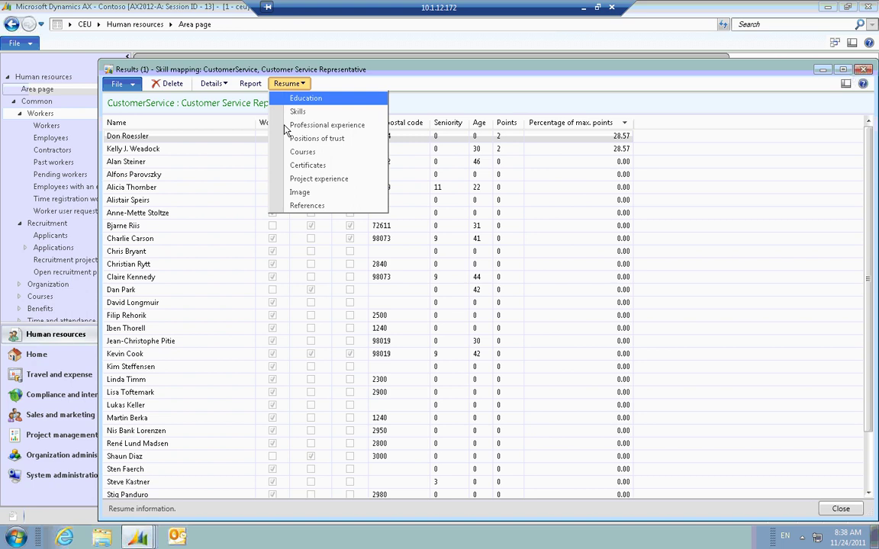
{"action": "left_click", "coordinate": [226, 83]}
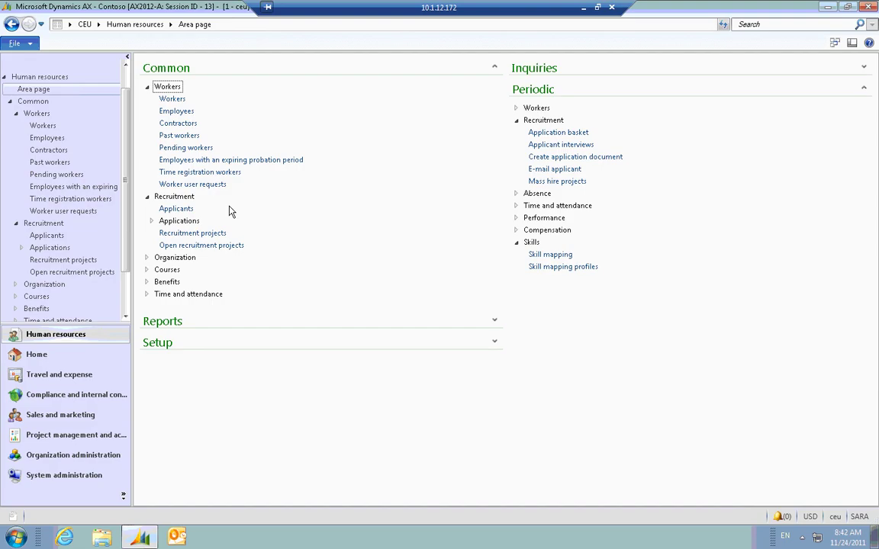
{"action": "left_click", "coordinate": [84, 273]}
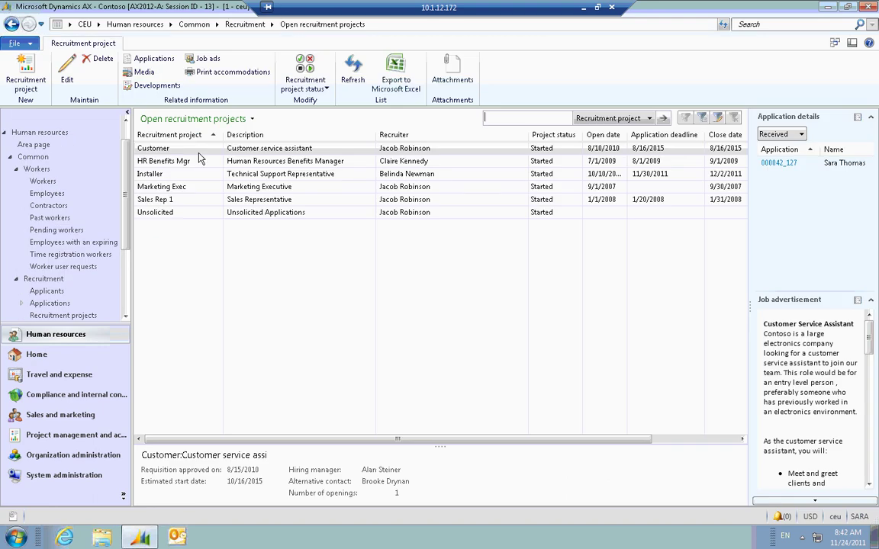
{"action": "double_click", "coordinate": [197, 153]}
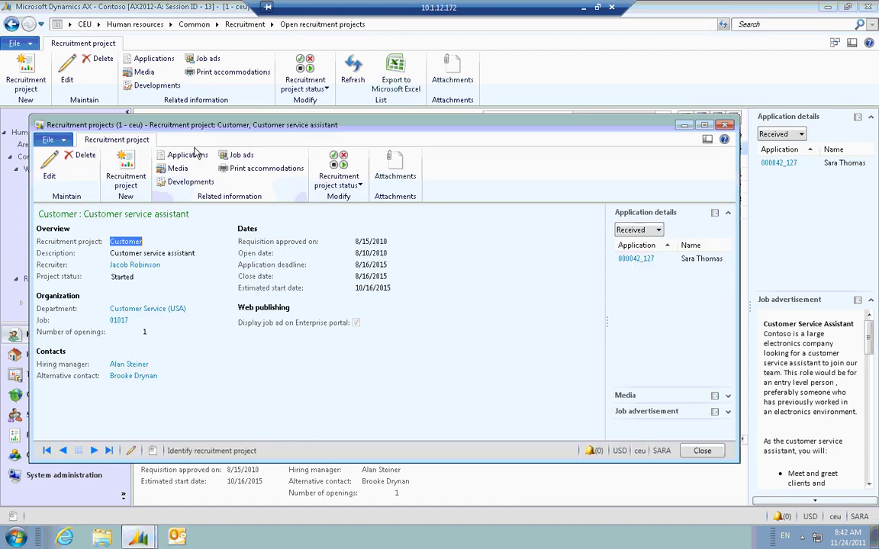
{"action": "left_click", "coordinate": [657, 230]}
{"action": "left_click", "coordinate": [633, 274]}
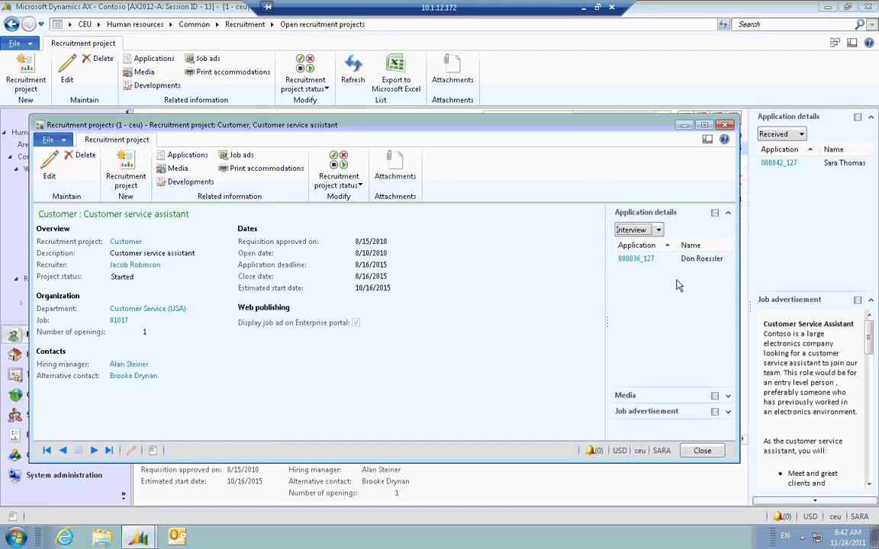
{"action": "left_click", "coordinate": [636, 259]}
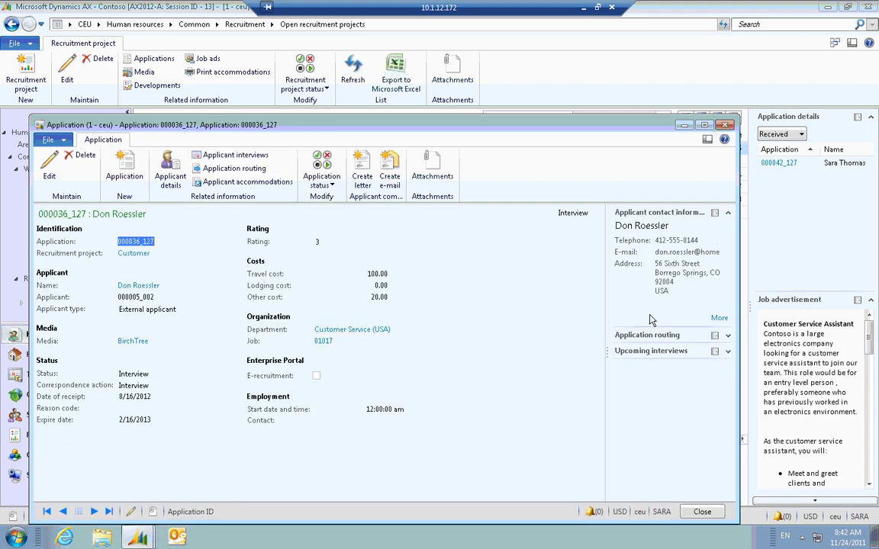
{"action": "key", "text": "ctrl+shift+e"}
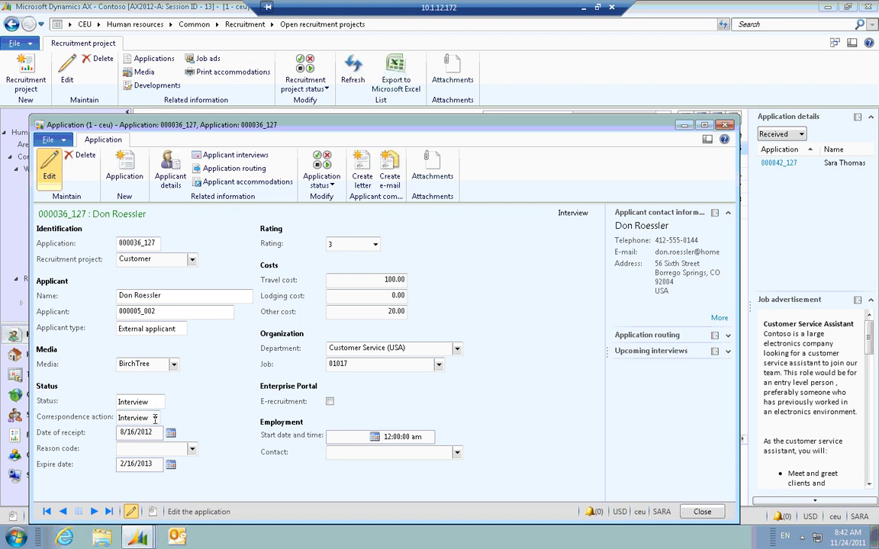
Step: Choose Offer as the application's correspondence action
{"action": "left_click", "coordinate": [156, 418]}
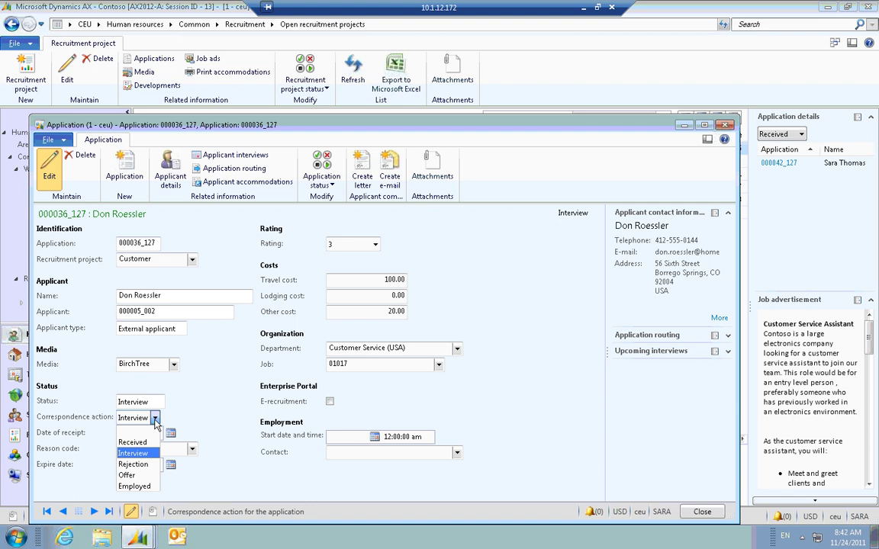
{"action": "left_click", "coordinate": [126, 475]}
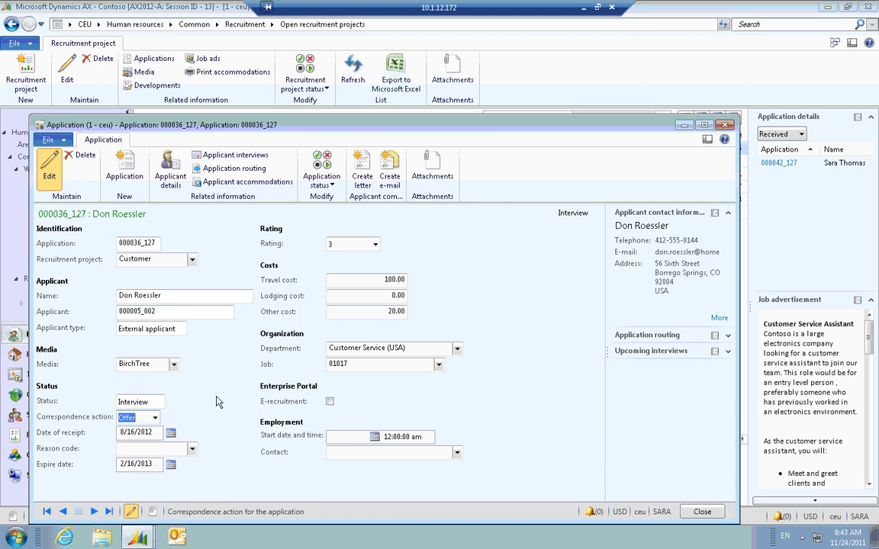
{"action": "left_click", "coordinate": [390, 179]}
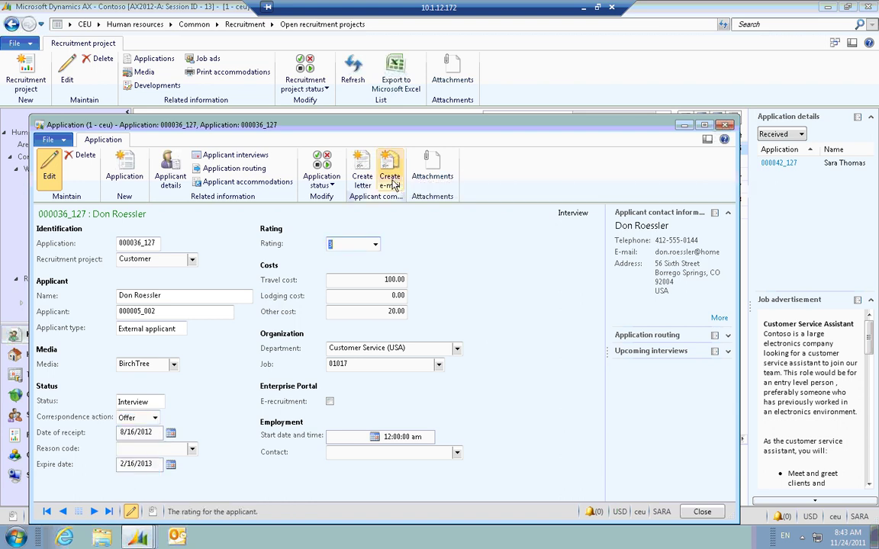
{"action": "left_click", "coordinate": [287, 177]}
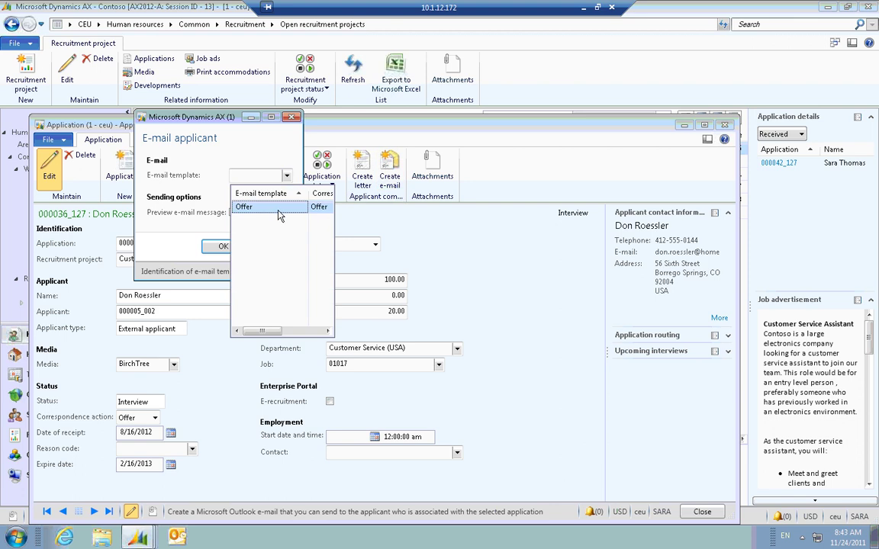
{"action": "left_click", "coordinate": [279, 208]}
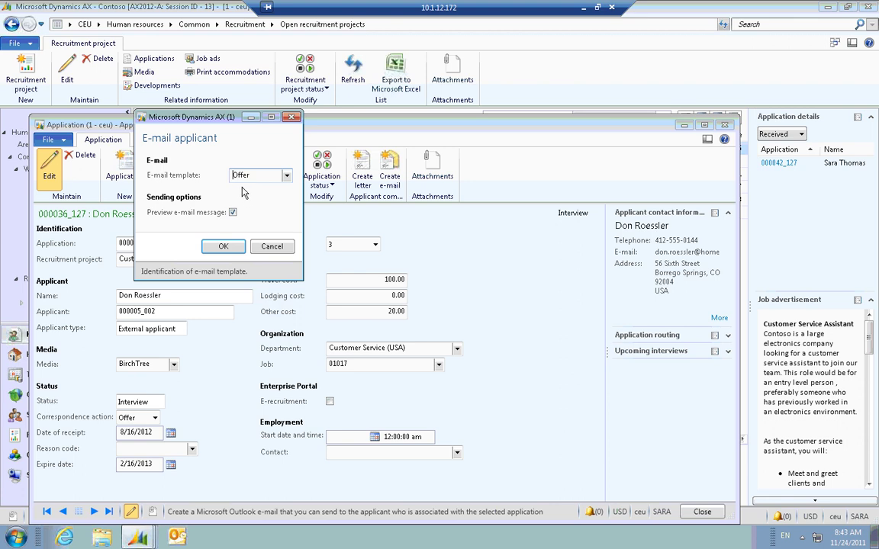
{"action": "left_click", "coordinate": [222, 245]}
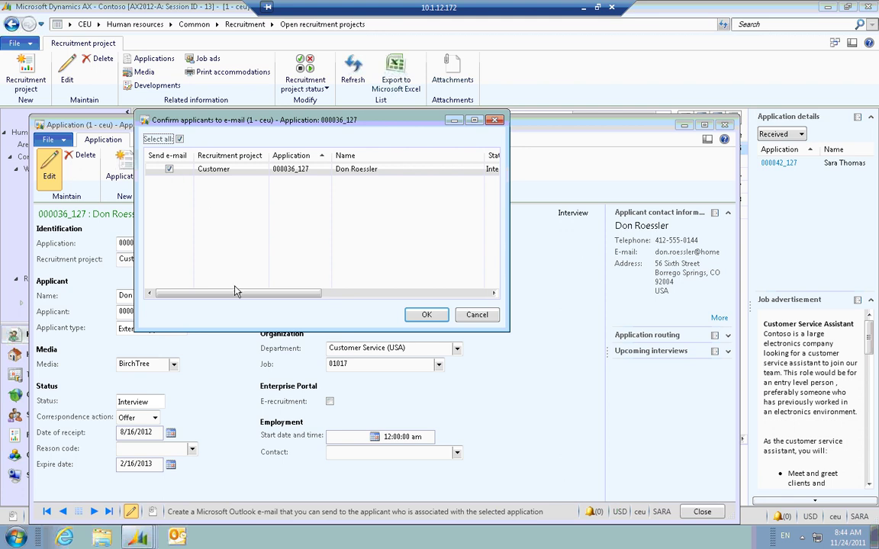
{"action": "left_click", "coordinate": [426, 314]}
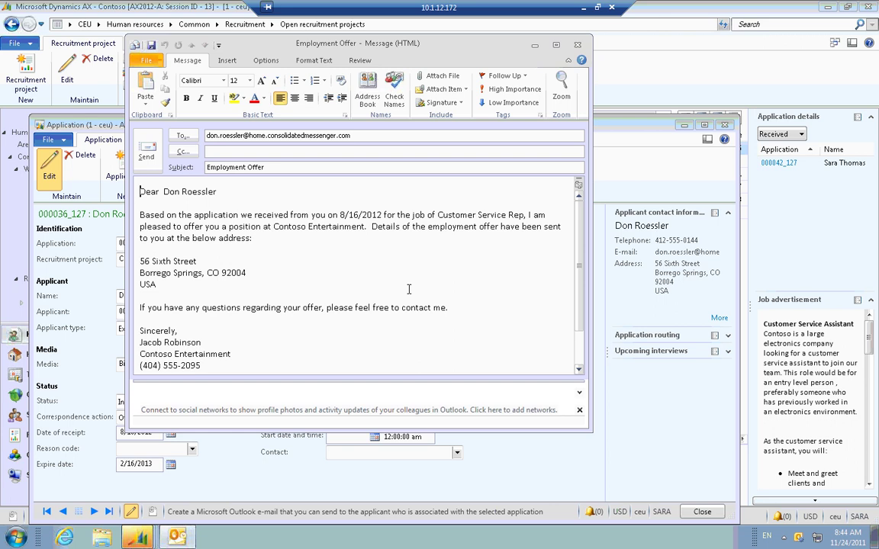
{"action": "key", "text": "alt+s"}
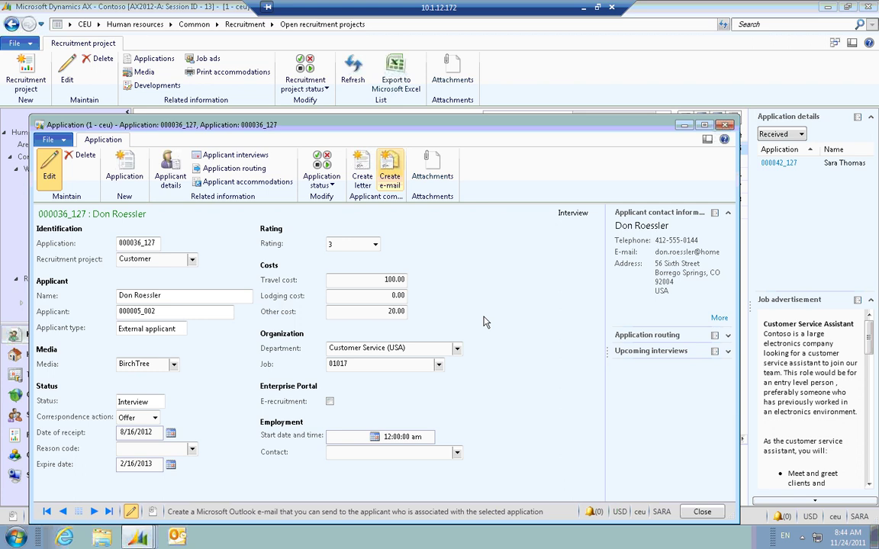
{"action": "left_click", "coordinate": [325, 191]}
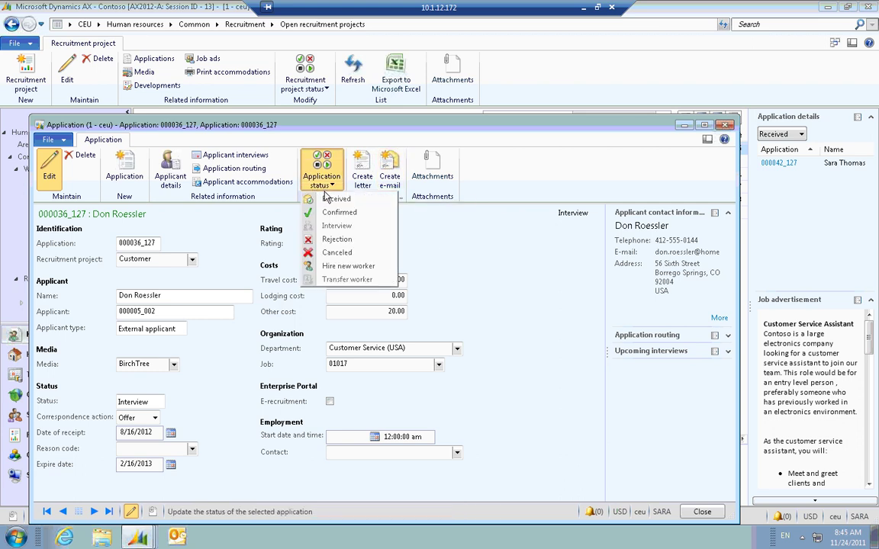
{"action": "left_click", "coordinate": [347, 266]}
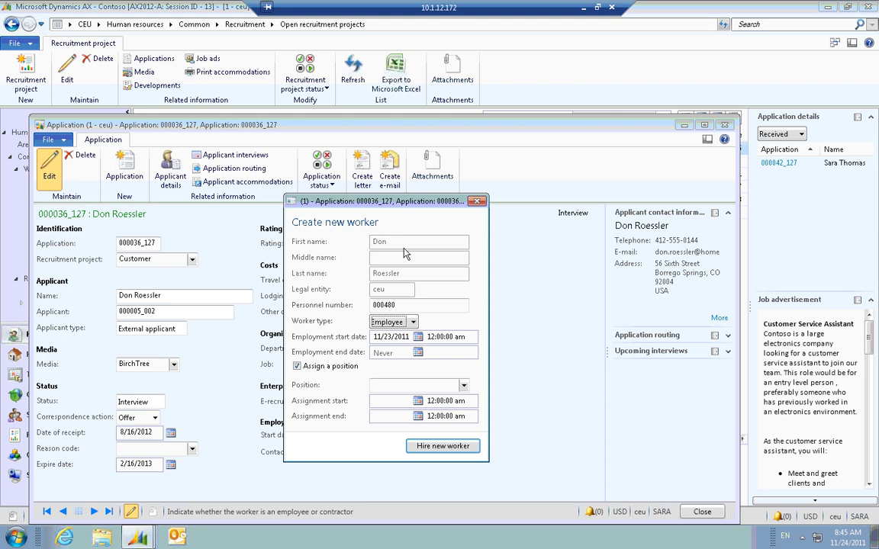
{"action": "left_click", "coordinate": [413, 321]}
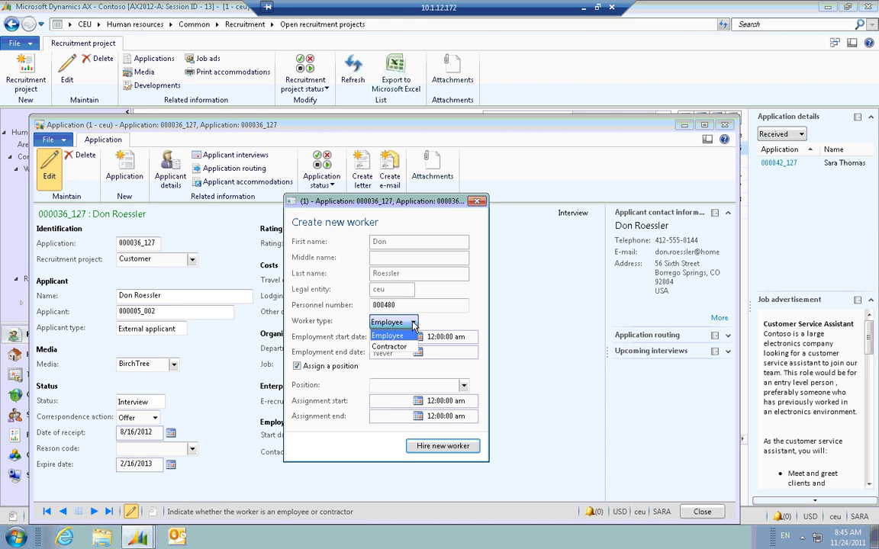
{"action": "left_click", "coordinate": [412, 324]}
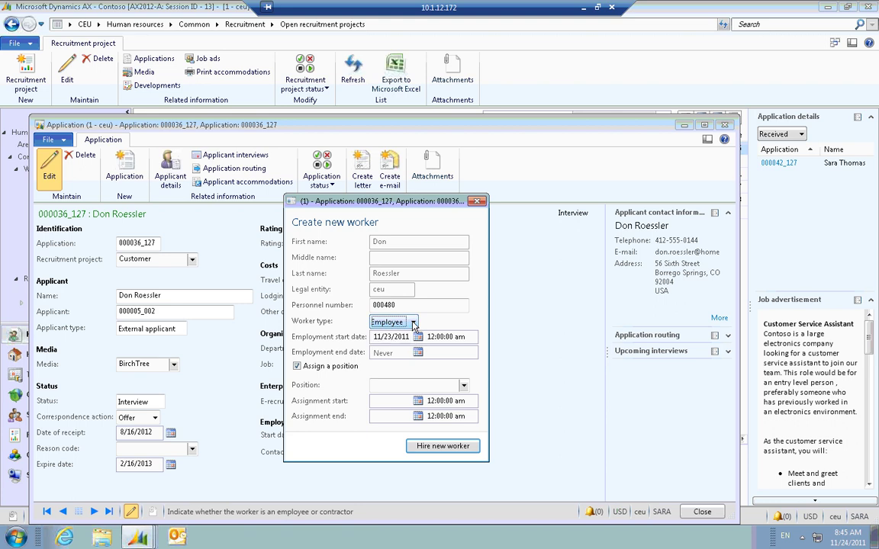
{"action": "left_click", "coordinate": [462, 385]}
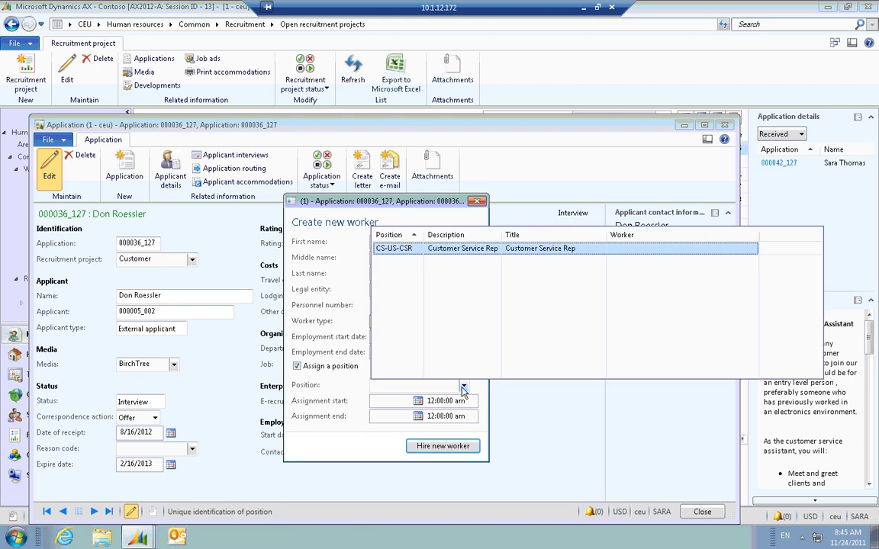
{"action": "left_click", "coordinate": [408, 250]}
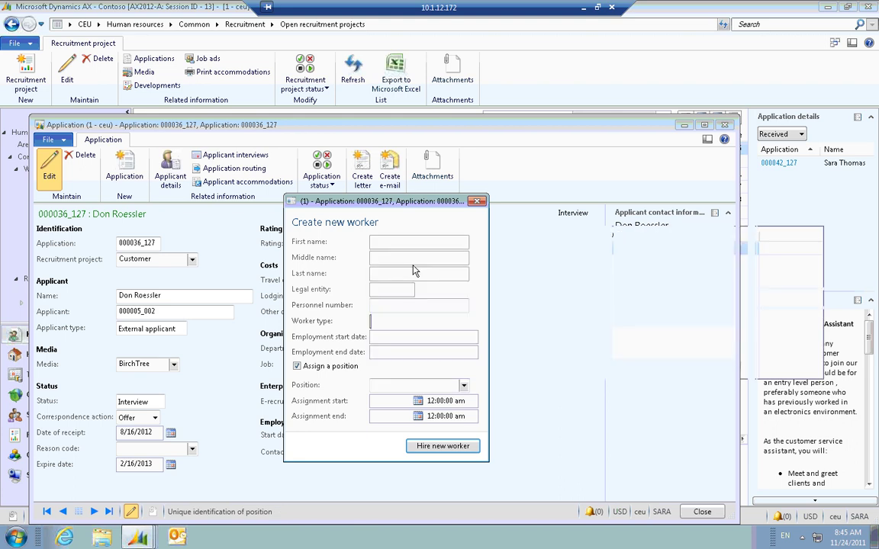
{"action": "left_click", "coordinate": [432, 445]}
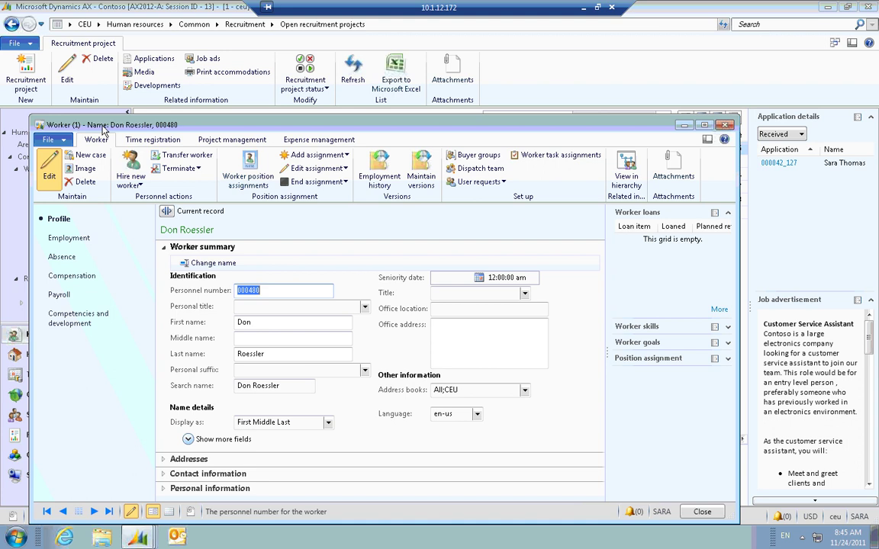
Step: Set the worker's title to Customer Service Rep and office location to 'Level 6 MS Team'
{"action": "left_click", "coordinate": [271, 290]}
{"action": "left_click", "coordinate": [523, 208]}
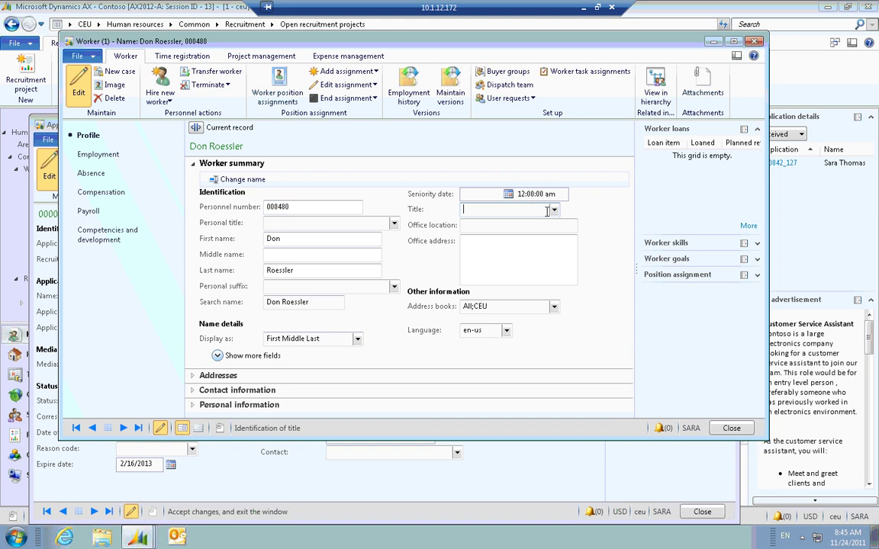
{"action": "left_click", "coordinate": [553, 210]}
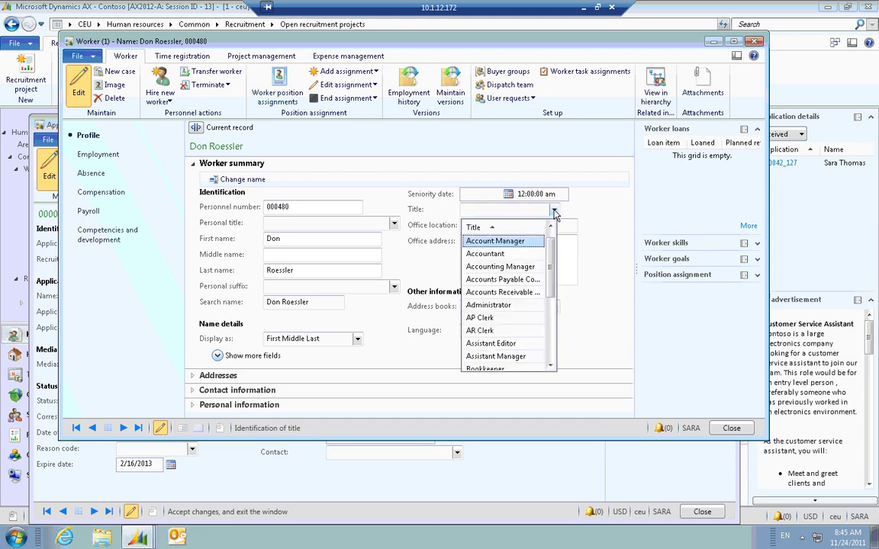
{"action": "scroll", "coordinate": [513, 280], "scroll_direction": "down", "scroll_amount": 5}
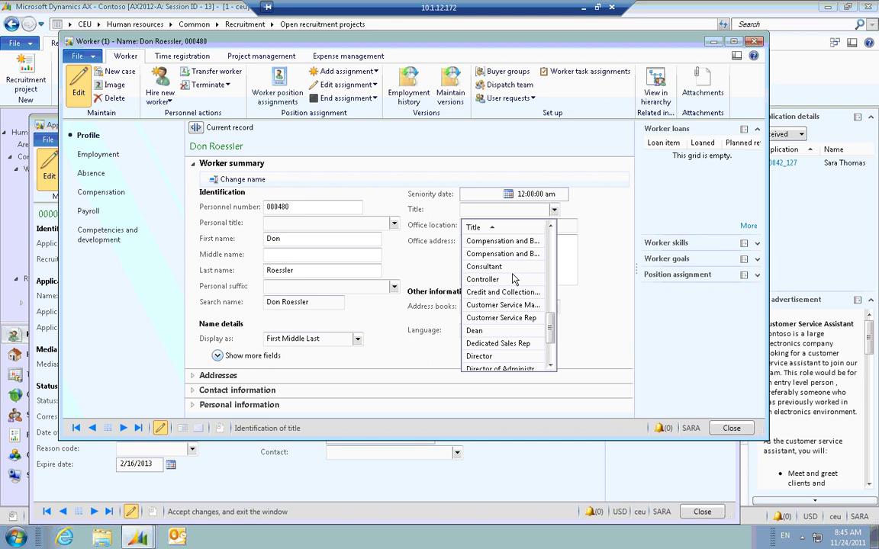
{"action": "left_click", "coordinate": [496, 324]}
{"action": "left_click", "coordinate": [480, 222]}
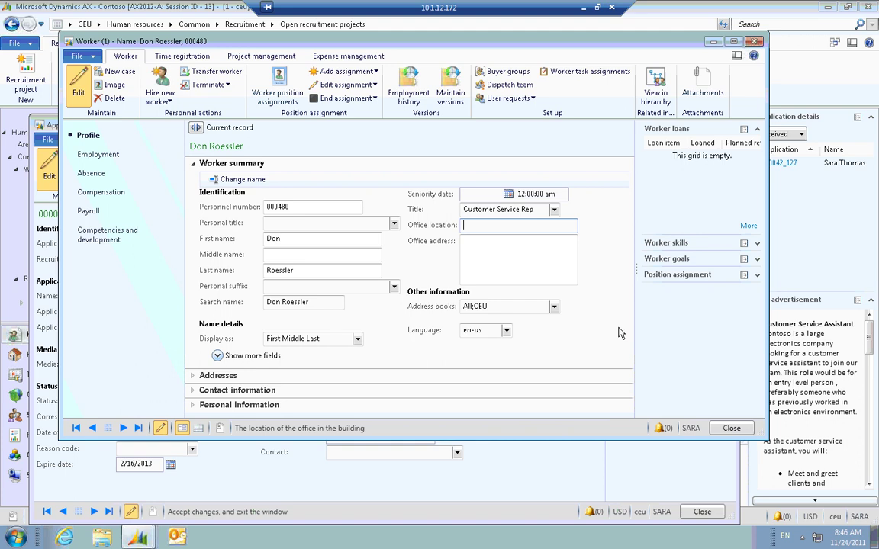
{"action": "type", "text": "Level 6 MS Team"}
Step: Add the existing Contoso Entertainment Systems (West) address to the worker's addresses
{"action": "left_click", "coordinate": [194, 378]}
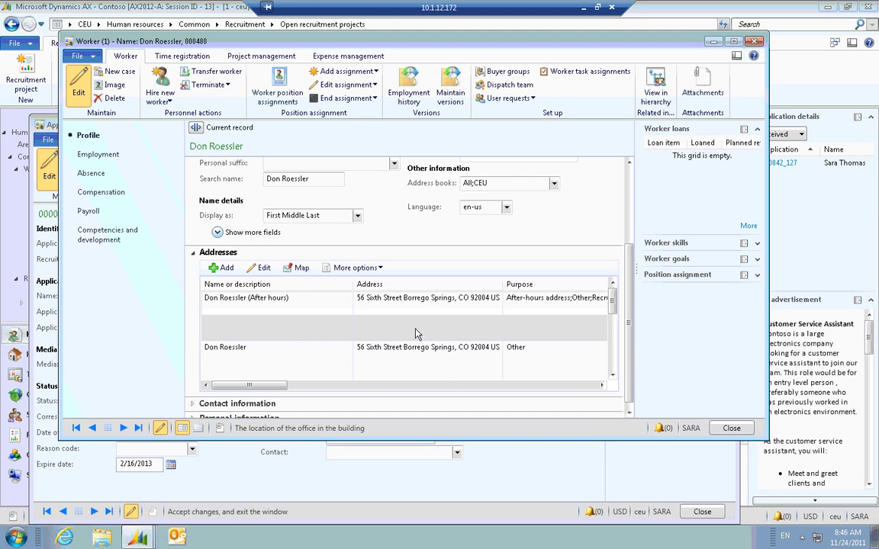
{"action": "left_click", "coordinate": [382, 271]}
{"action": "left_click", "coordinate": [348, 312]}
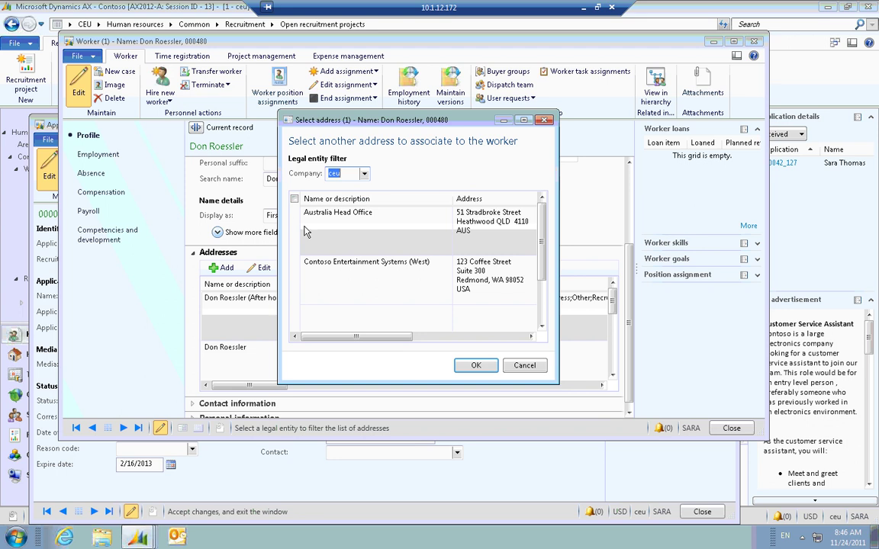
{"action": "left_click", "coordinate": [476, 366]}
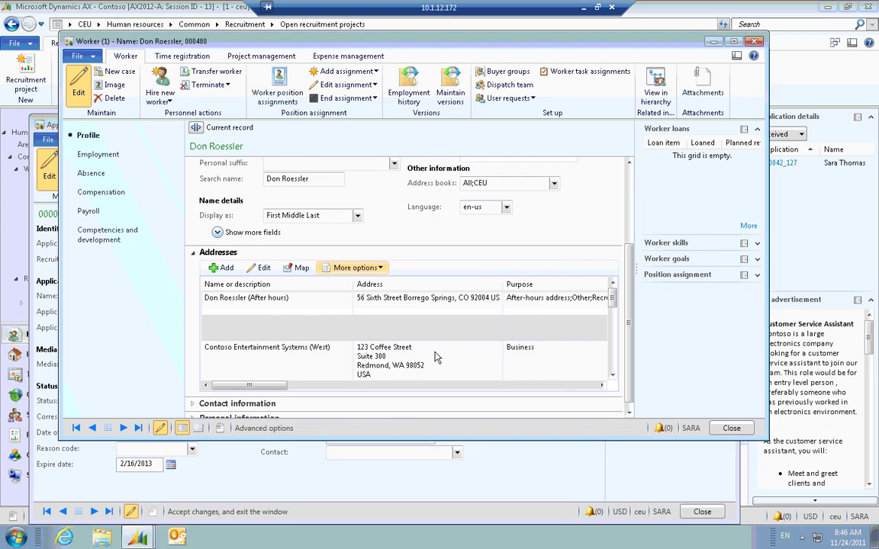
{"action": "left_click", "coordinate": [383, 268]}
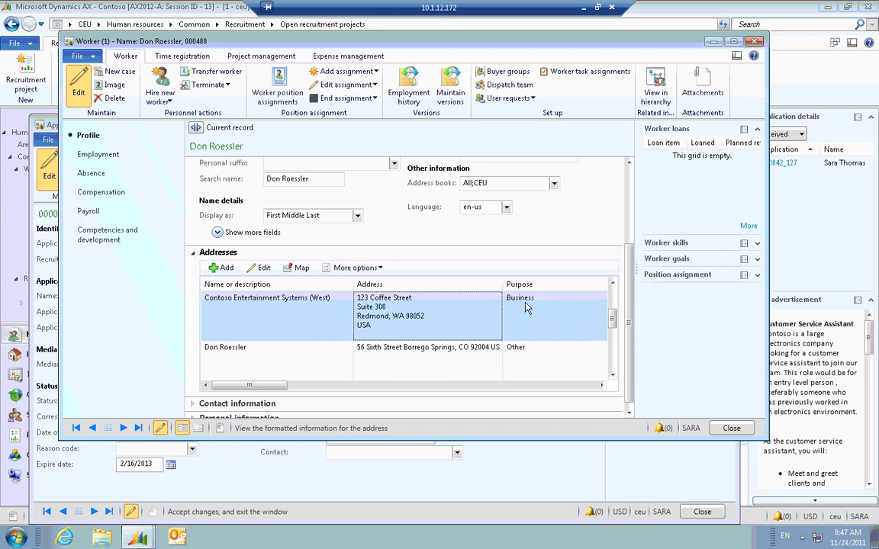
{"action": "left_click", "coordinate": [448, 102]}
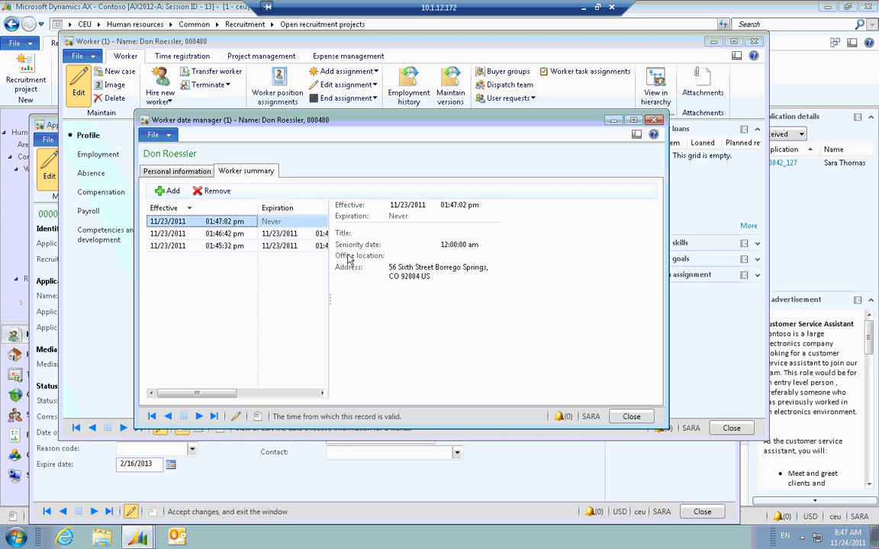
{"action": "left_click", "coordinate": [198, 247]}
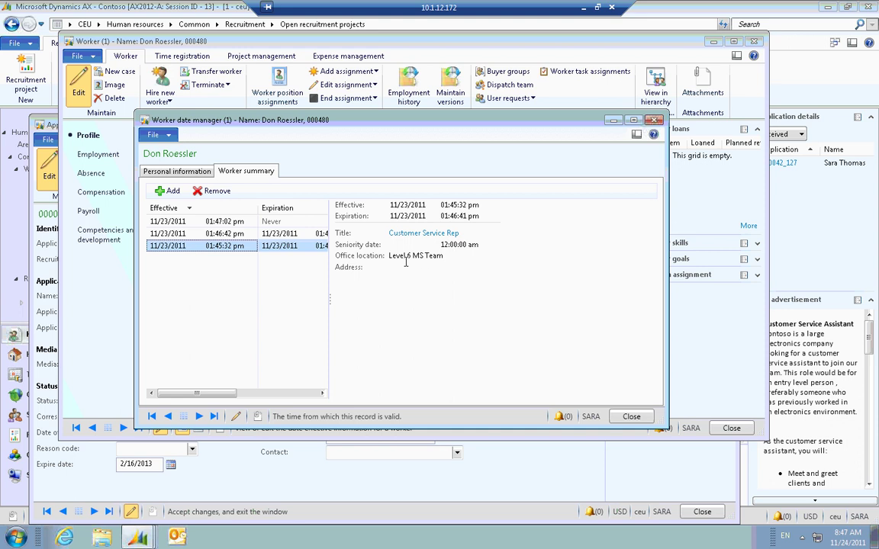
{"action": "left_click", "coordinate": [225, 233]}
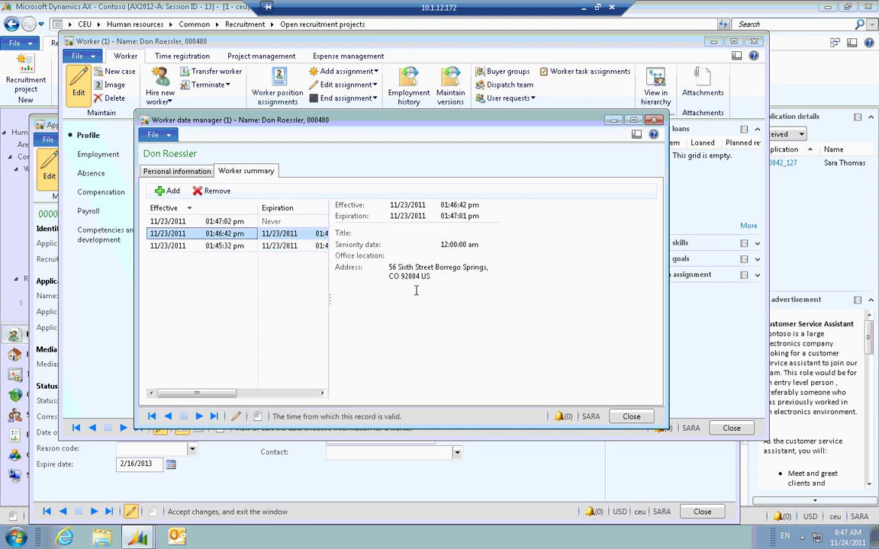
{"action": "key", "text": "Escape"}
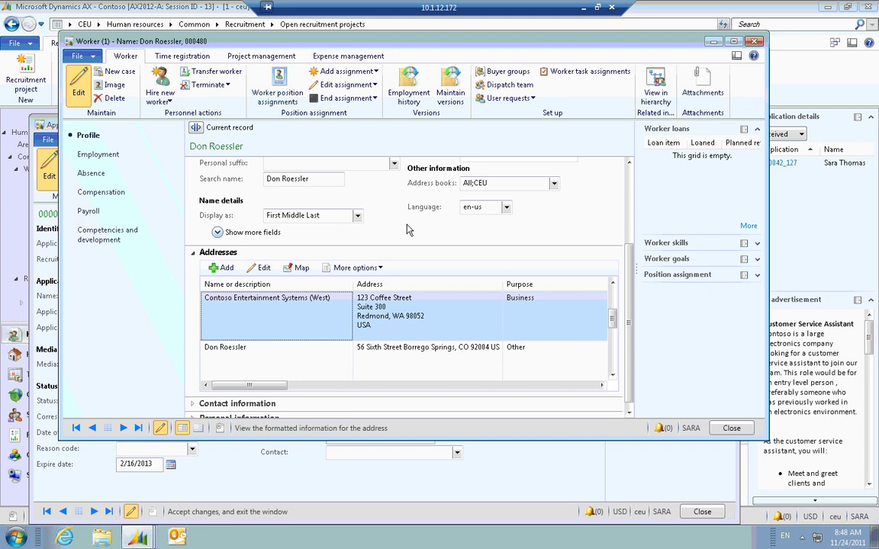
{"action": "left_click", "coordinate": [510, 98]}
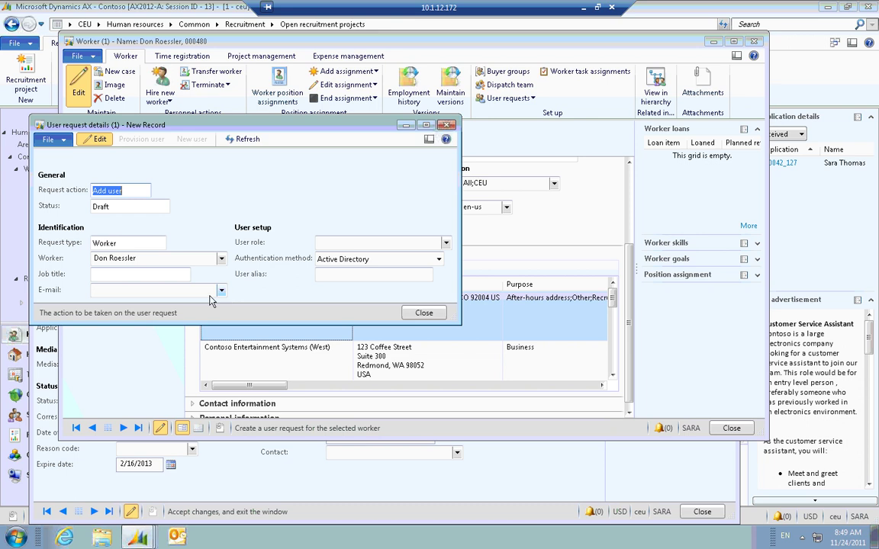
{"action": "left_click", "coordinate": [221, 292]}
{"action": "left_click", "coordinate": [168, 323]}
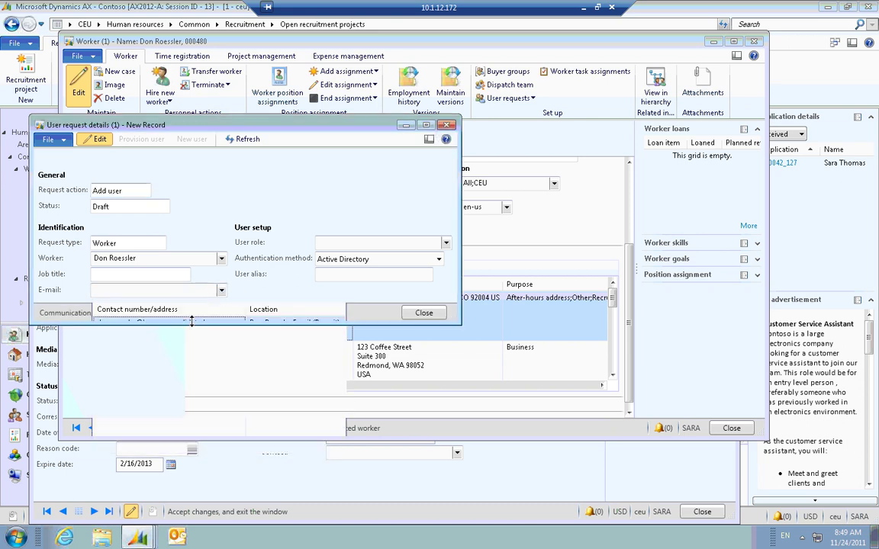
{"action": "left_click", "coordinate": [446, 243]}
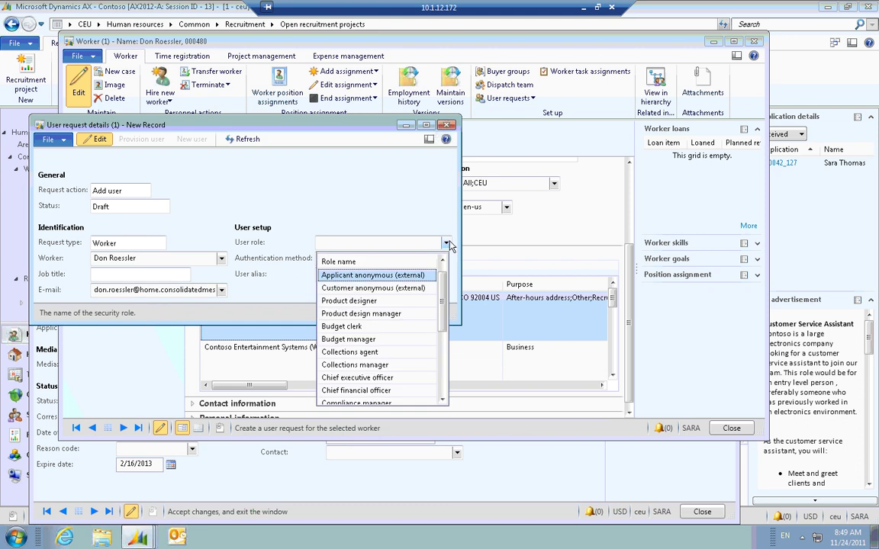
{"action": "scroll", "coordinate": [365, 335], "scroll_direction": "down", "scroll_amount": 3}
{"action": "scroll", "coordinate": [369, 341], "scroll_direction": "down", "scroll_amount": 2}
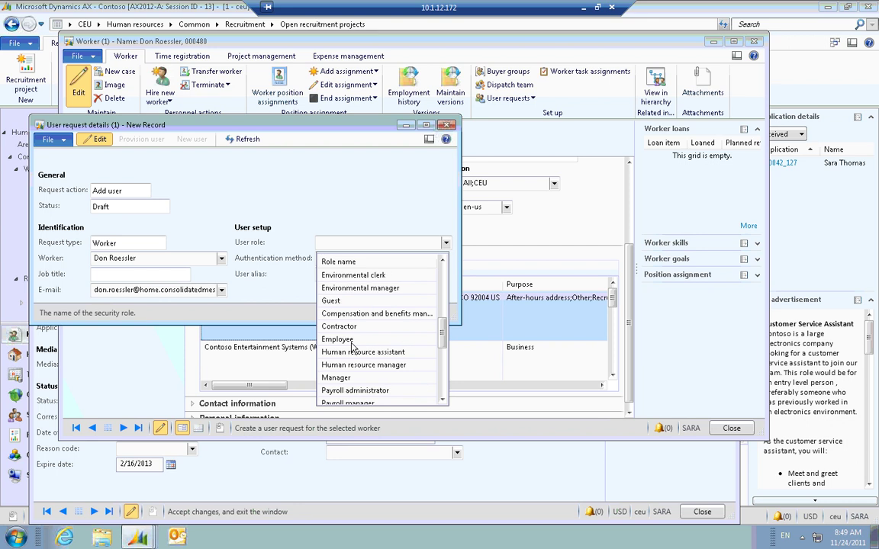
{"action": "left_click", "coordinate": [352, 340]}
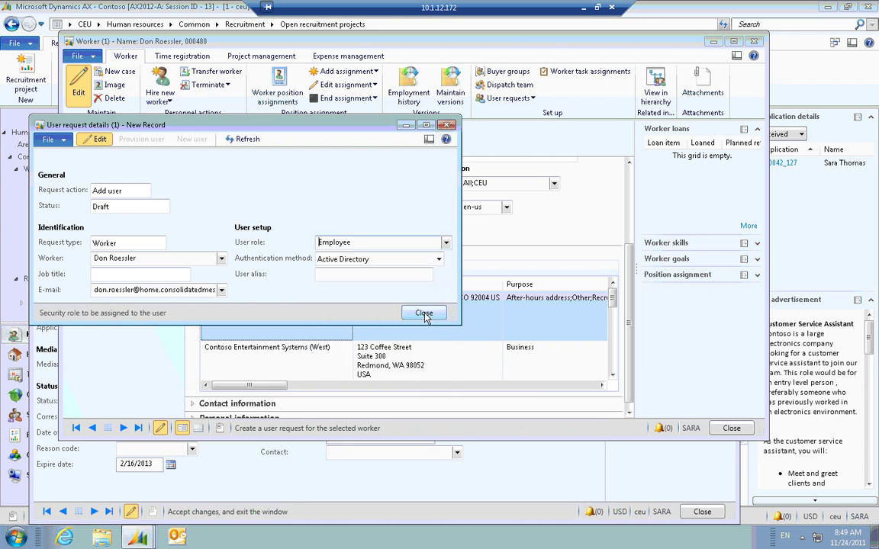
{"action": "left_click", "coordinate": [423, 313]}
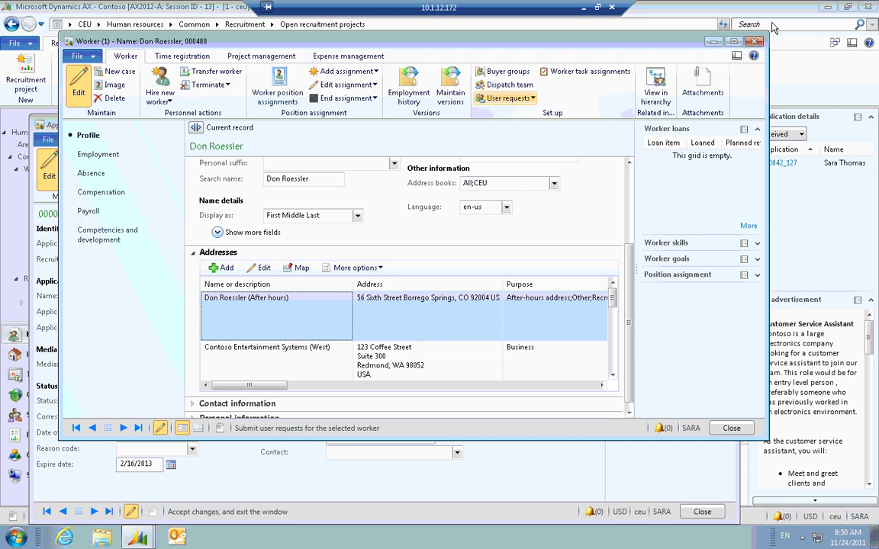
Step: Close the worker form and filter the Employees list by 'don'
{"action": "left_click", "coordinate": [755, 43]}
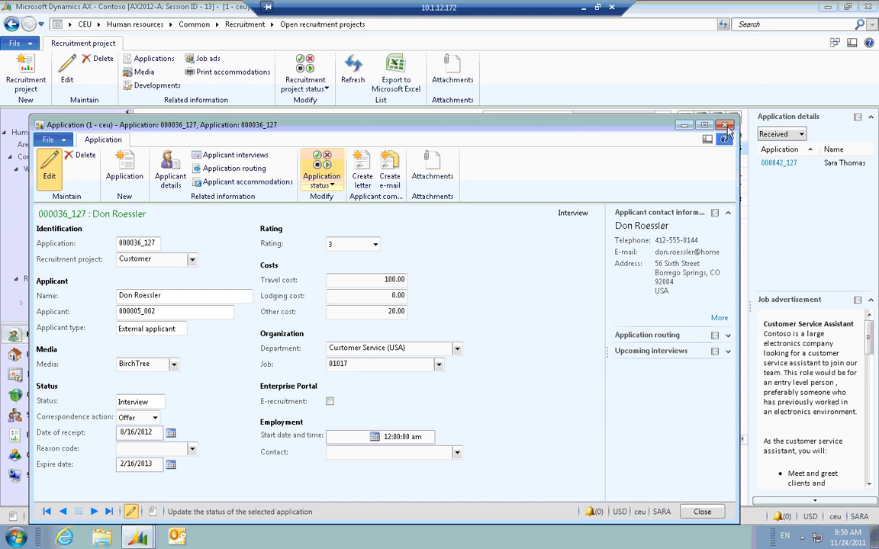
{"action": "left_click", "coordinate": [175, 110]}
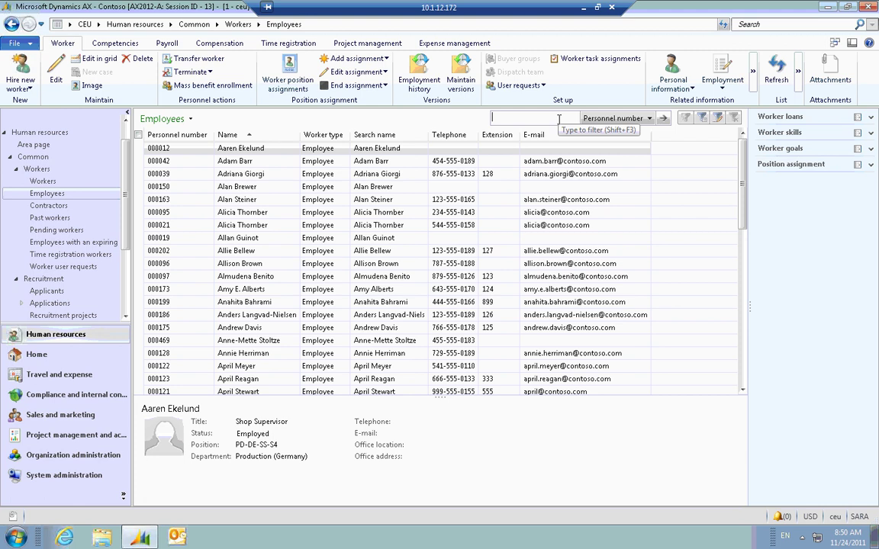
{"action": "type", "text": "don"}
{"action": "key", "text": "Return"}
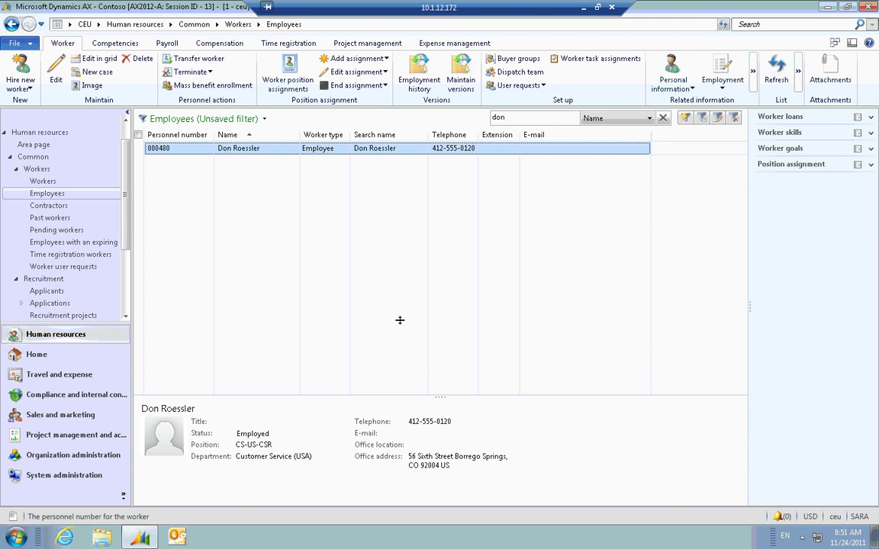
Step: Refresh the Employees list page
{"action": "left_click", "coordinate": [722, 21]}
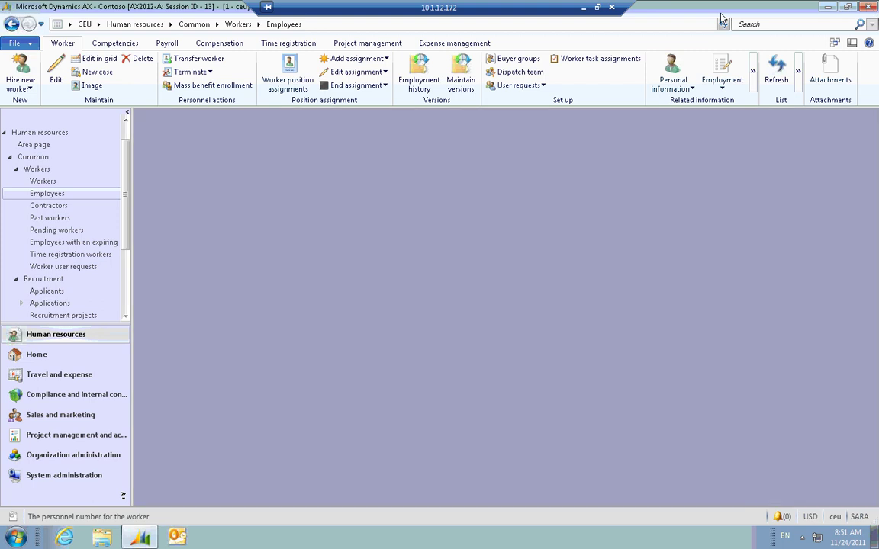